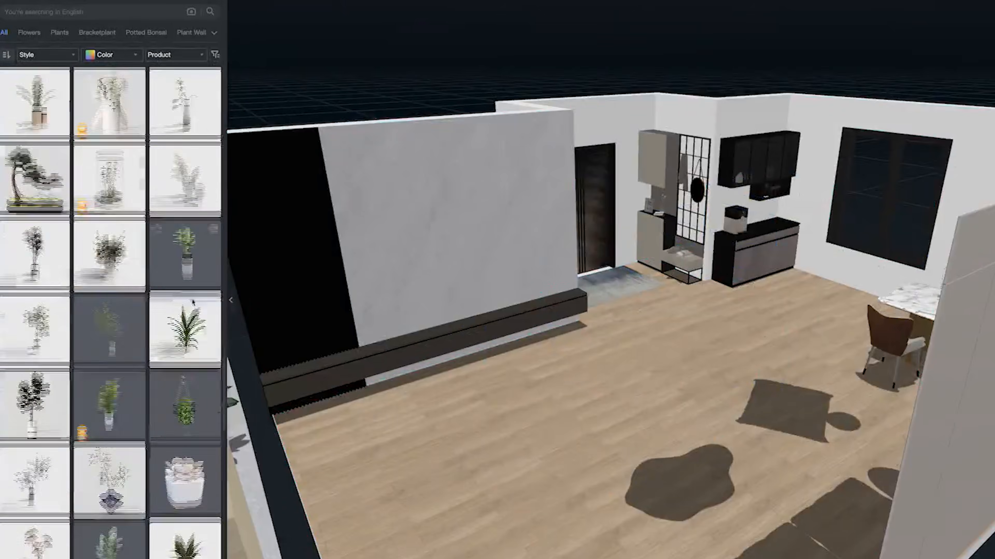
- Place a potted plant on the living room floor beside the end of the low TV bench
{"action": "scroll", "coordinate": [615, 314], "scroll_direction": "up", "scroll_amount": 5}
{"action": "left_click", "coordinate": [585, 392]}
{"action": "left_click_drag", "start_coordinate": [618, 411], "coordinate": [599, 397]}
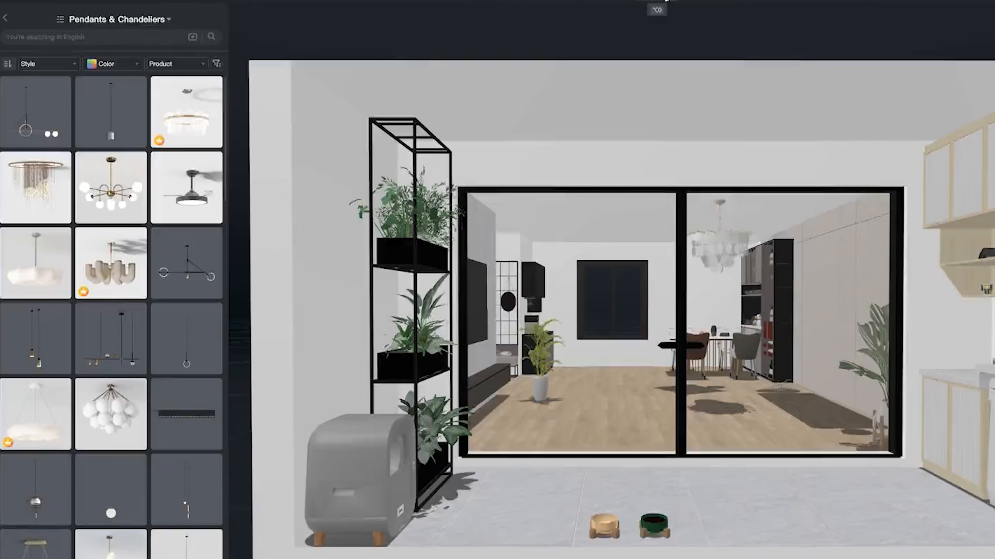
{"action": "left_click", "coordinate": [665, 1]}
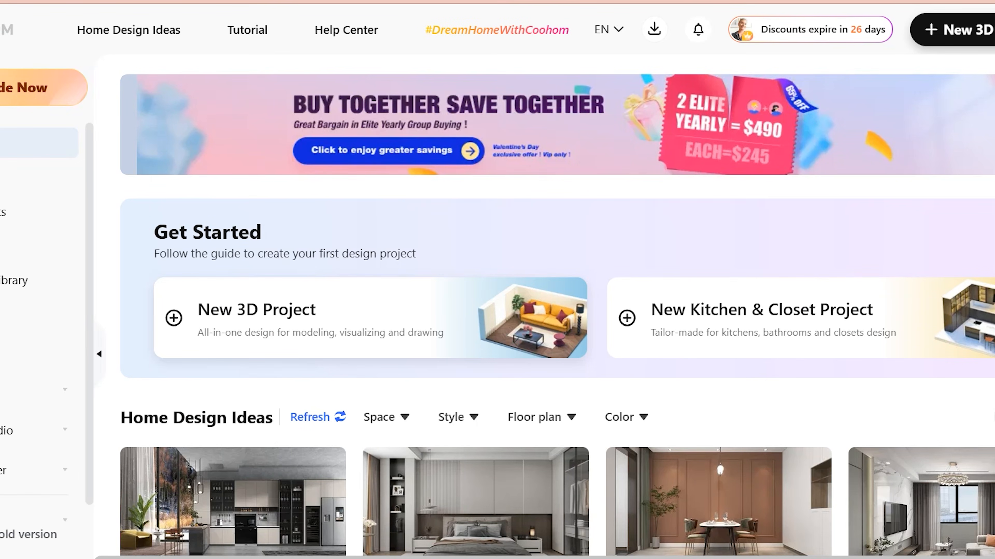
- Create a new 3D project and choose to draw its floor plan from scratch instead of using a template
{"action": "left_click", "coordinate": [220, 318]}
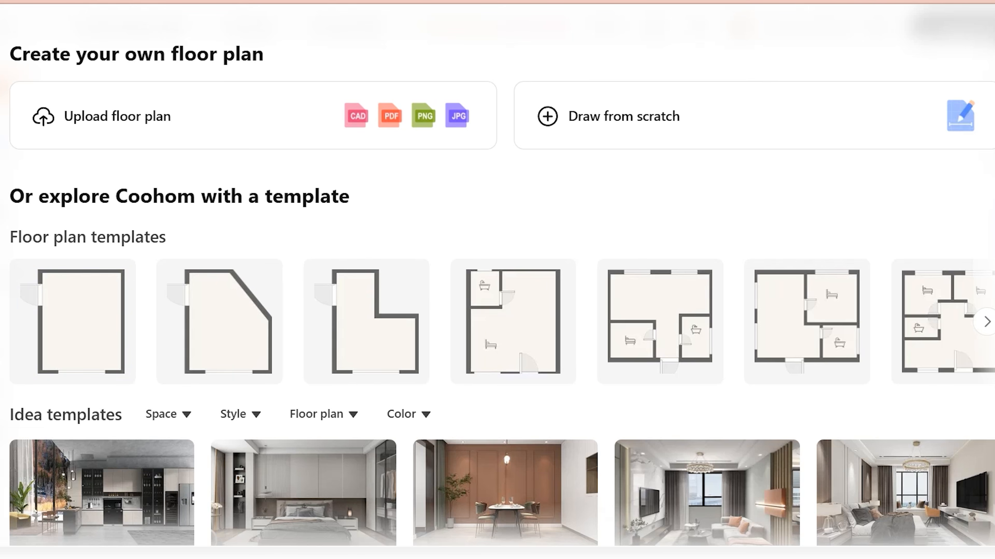
{"action": "left_click", "coordinate": [987, 322]}
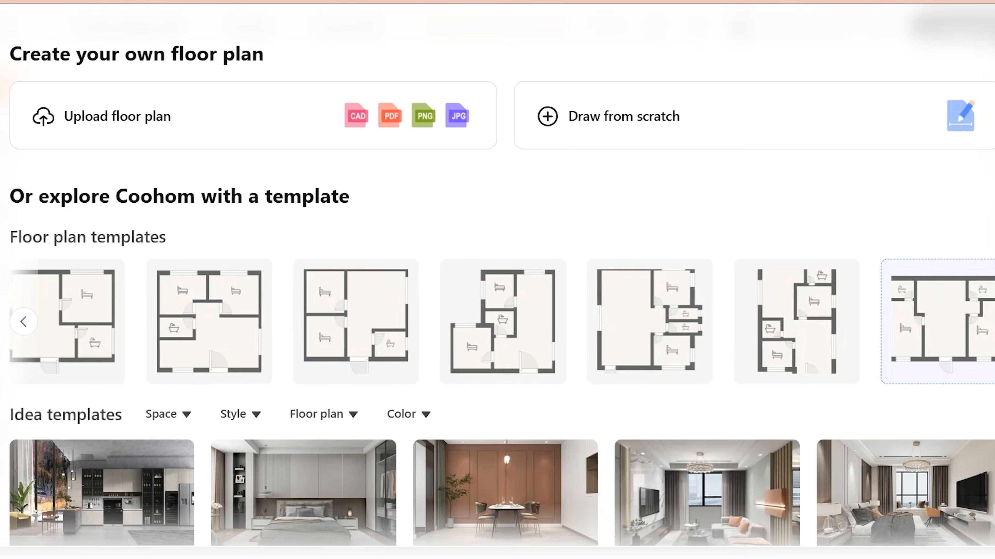
{"action": "scroll", "coordinate": [497, 360], "scroll_direction": "down", "scroll_amount": 1}
{"action": "scroll", "coordinate": [498, 313], "scroll_direction": "down", "scroll_amount": 2}
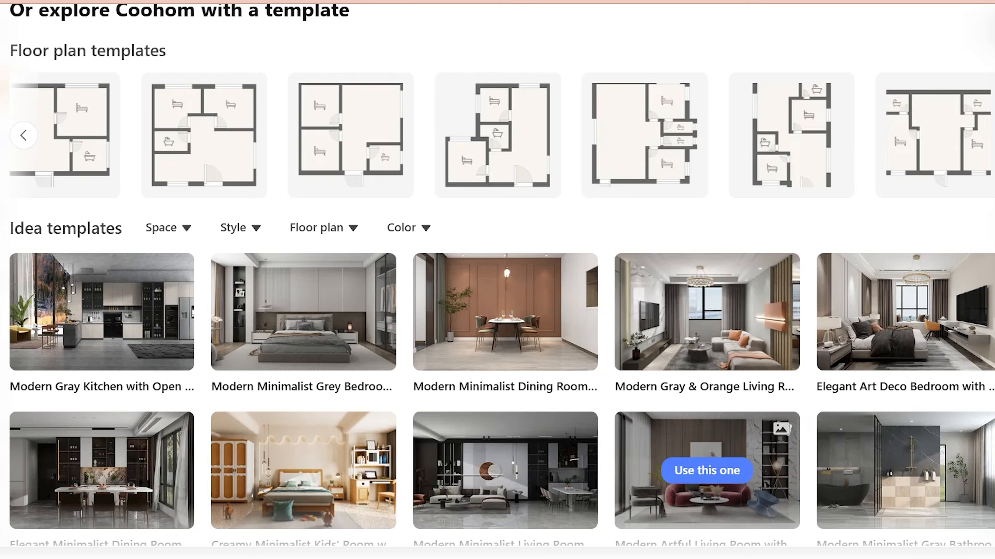
{"action": "scroll", "coordinate": [705, 470], "scroll_direction": "up", "scroll_amount": 2}
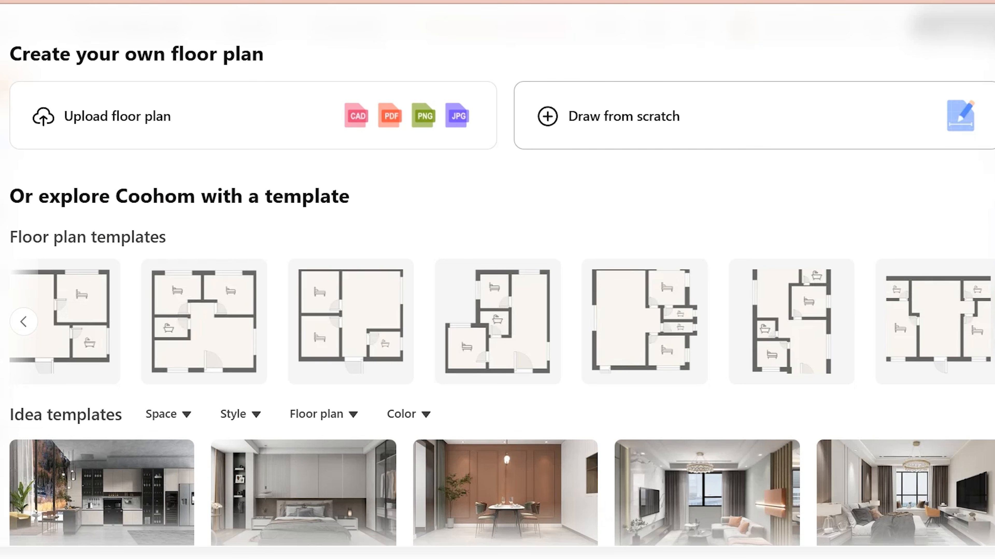
{"action": "left_click", "coordinate": [744, 116]}
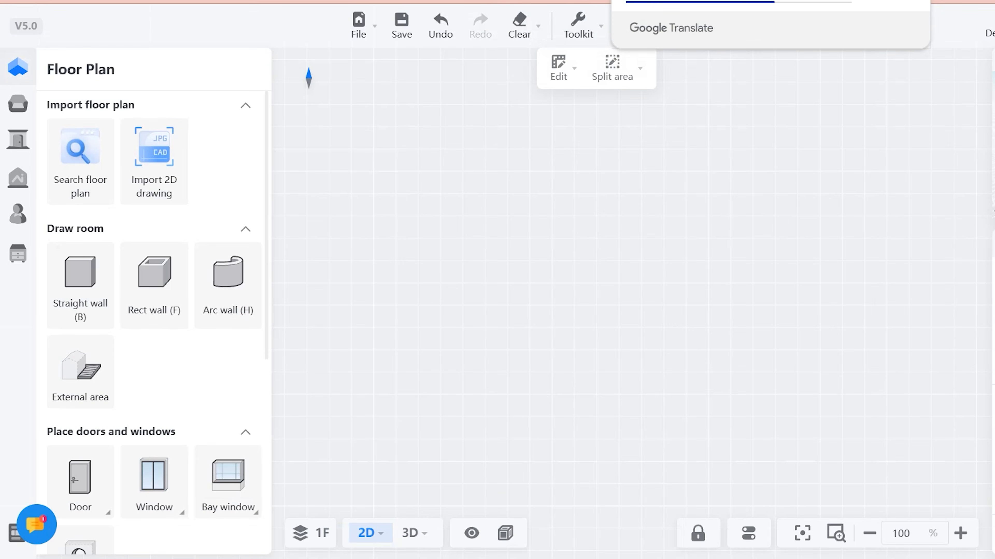
- Draw a closed rectangular room with straight walls, about 4870 by 2873 mm inside
{"action": "left_click", "coordinate": [401, 188]}
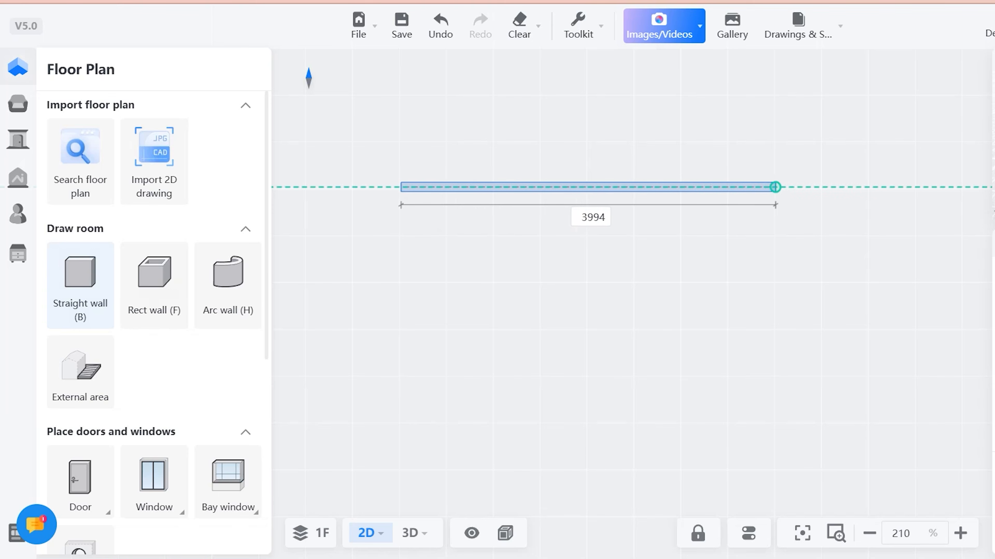
{"action": "left_click", "coordinate": [866, 187]}
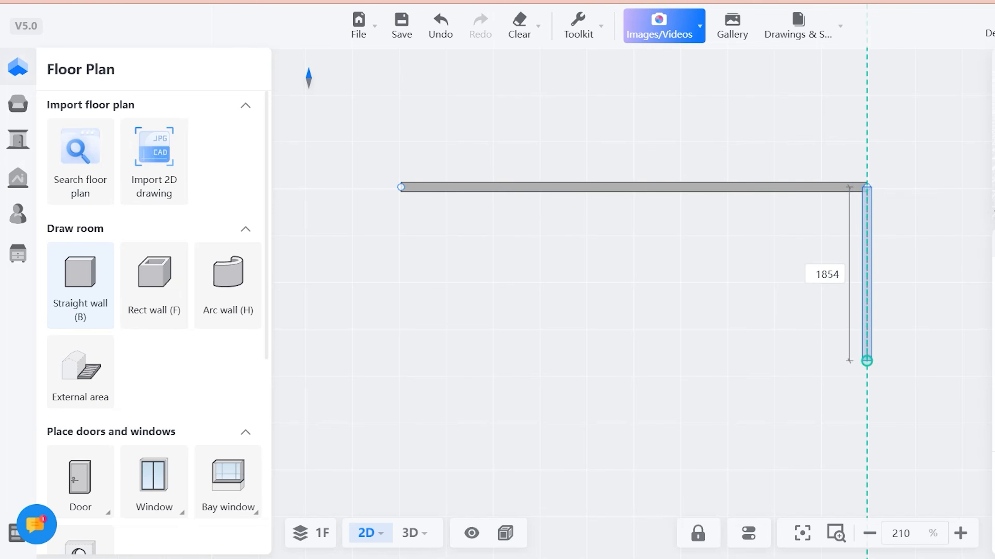
{"action": "left_click", "coordinate": [867, 467]}
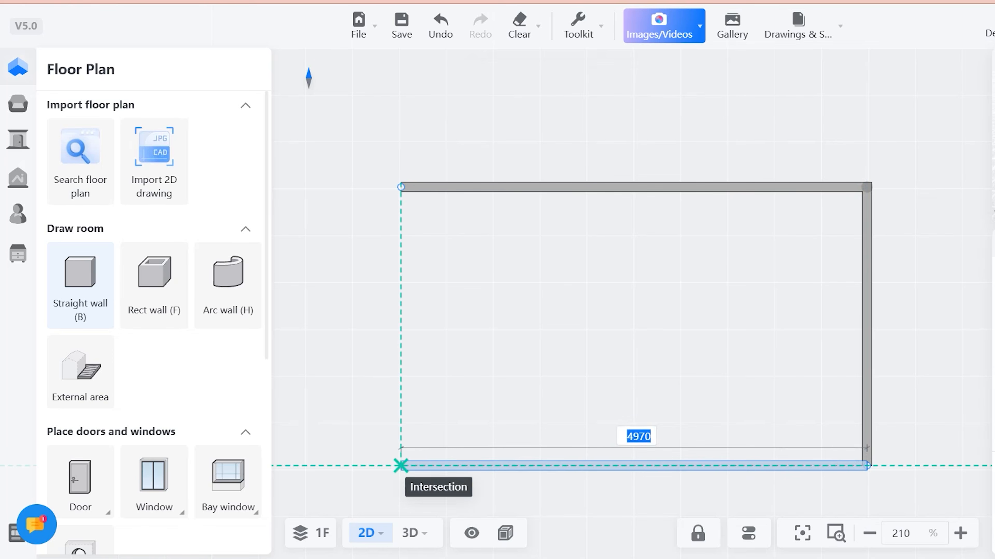
{"action": "left_click", "coordinate": [401, 466]}
{"action": "left_click", "coordinate": [400, 187]}
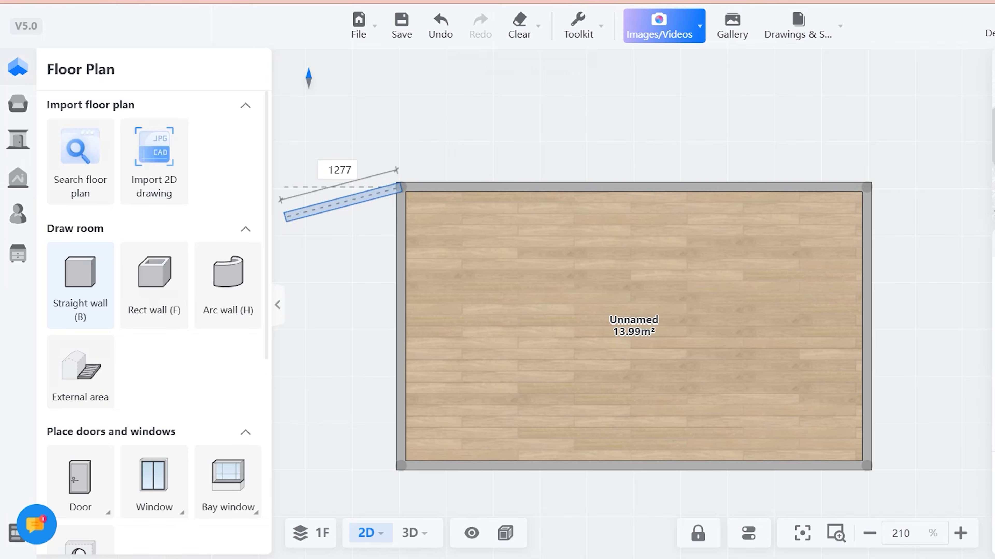
{"action": "left_click", "coordinate": [154, 285]}
- Place two linear windows about 790 mm wide, one in each short wall of the room
{"action": "mouse_move", "coordinate": [231, 484]}
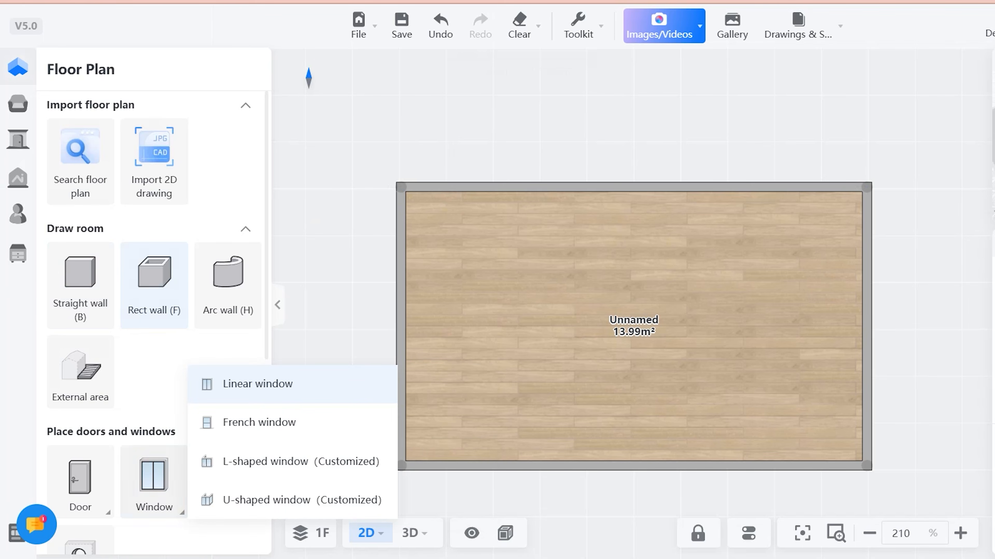
{"action": "left_click", "coordinate": [156, 481]}
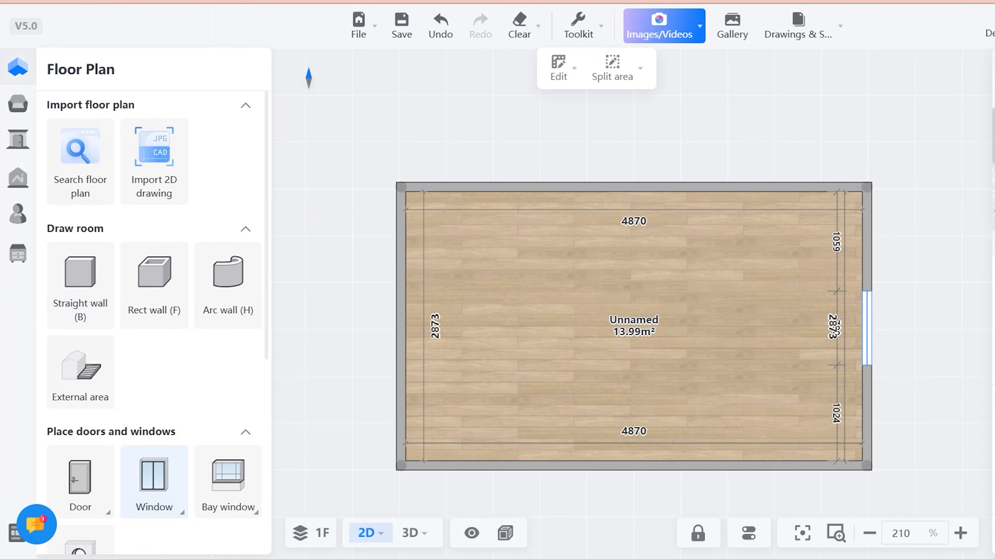
{"action": "left_click", "coordinate": [866, 328]}
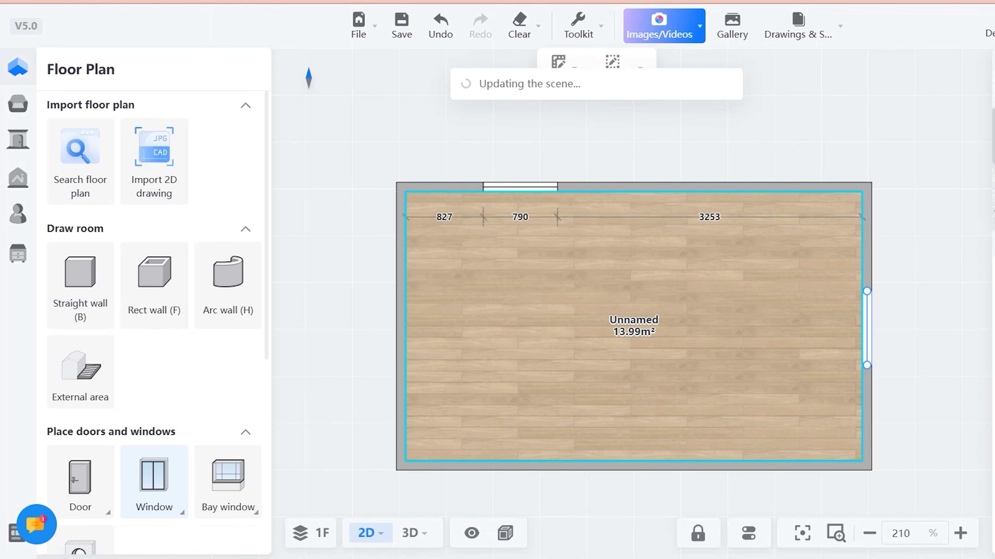
{"action": "left_click", "coordinate": [80, 482]}
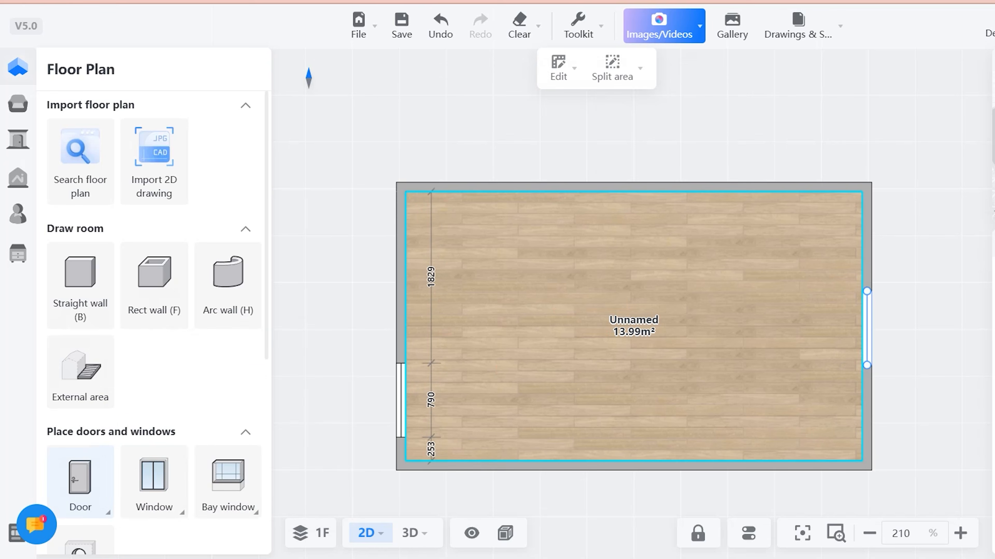
{"action": "left_click", "coordinate": [400, 366]}
{"action": "key", "text": "Escape"}
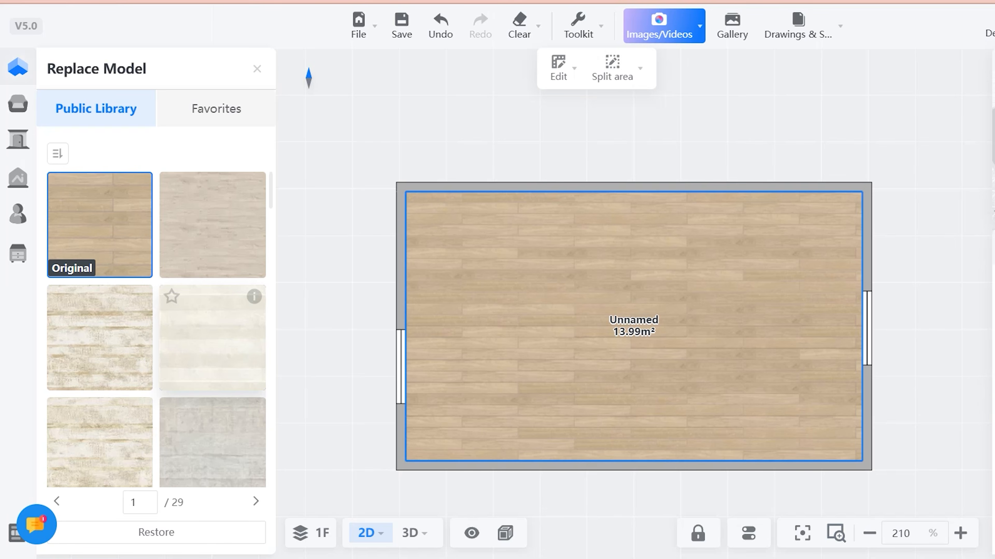
- Try different wood finishes on the room's floor
{"action": "scroll", "coordinate": [157, 329], "scroll_direction": "down", "scroll_amount": 5}
{"action": "left_click", "coordinate": [100, 357]}
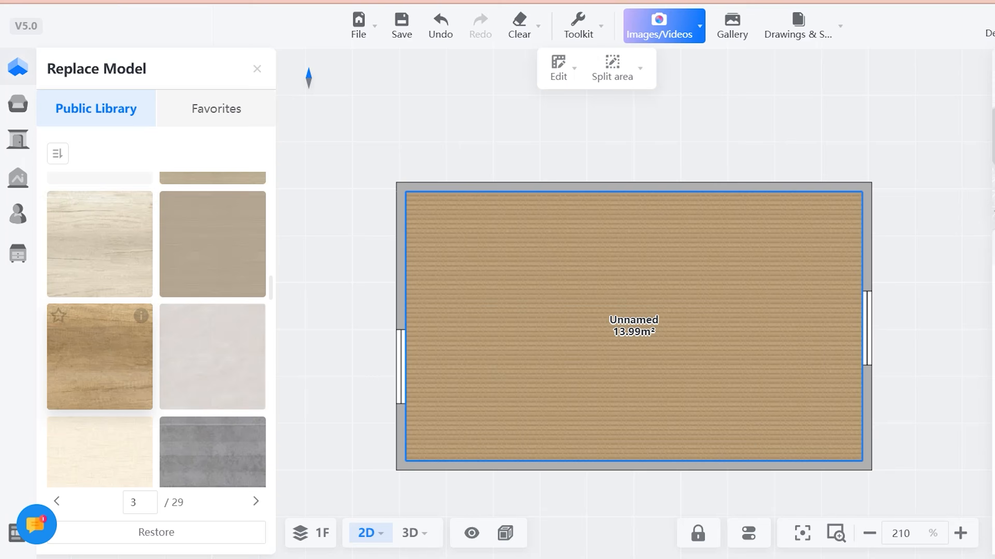
{"action": "scroll", "coordinate": [100, 397], "scroll_direction": "down", "scroll_amount": 12}
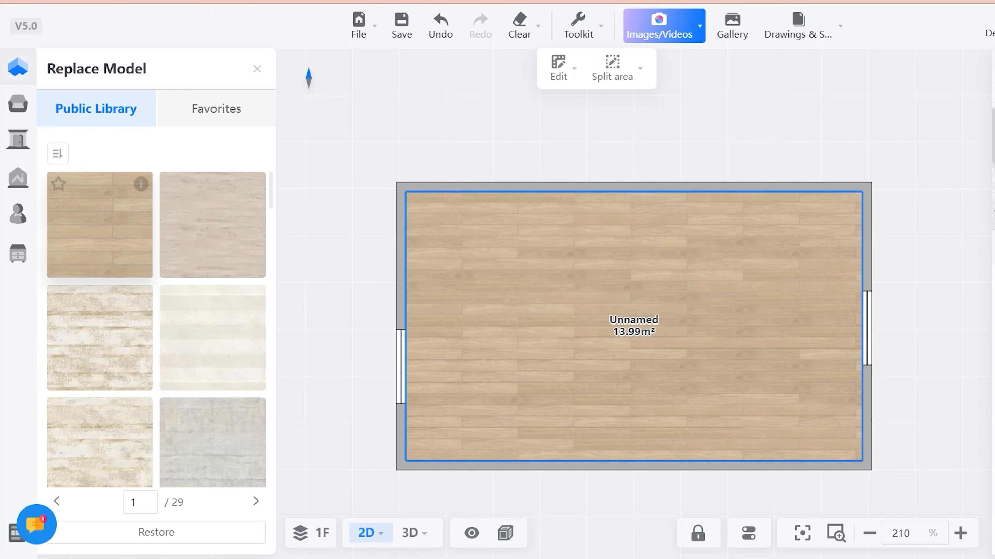
{"action": "scroll", "coordinate": [157, 330], "scroll_direction": "down", "scroll_amount": 5}
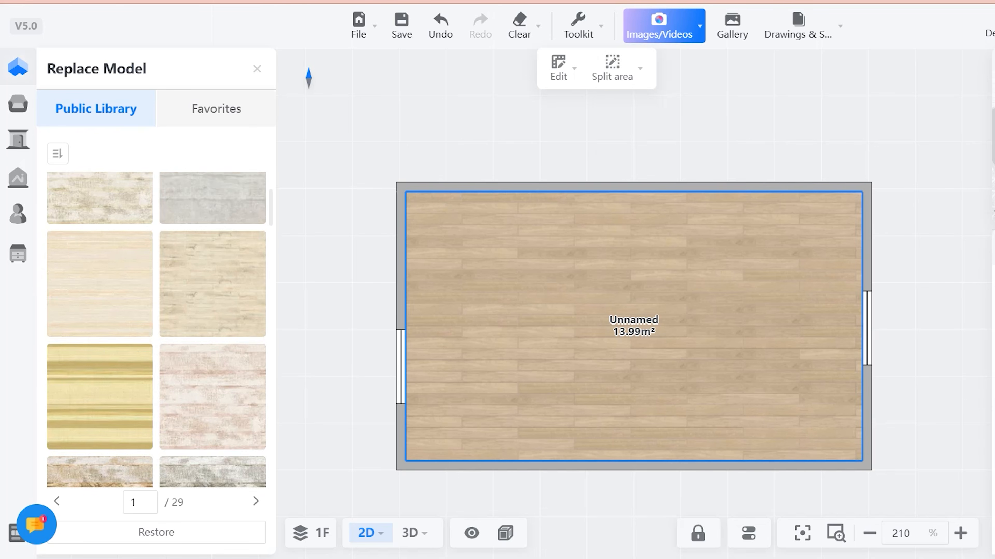
{"action": "scroll", "coordinate": [211, 275], "scroll_direction": "down", "scroll_amount": 4}
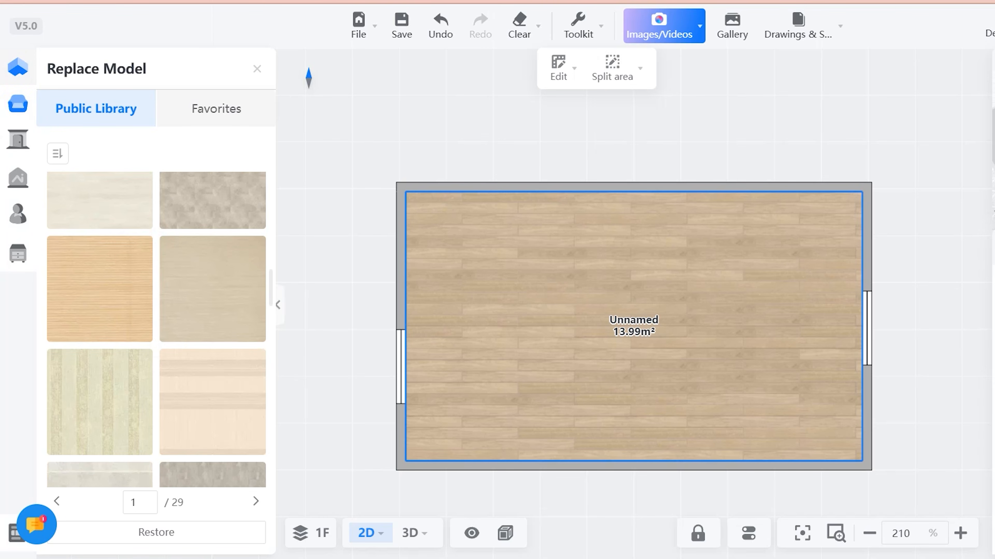
- Open the Kitchen Cabinets category of the public model library
{"action": "left_click", "coordinate": [18, 104]}
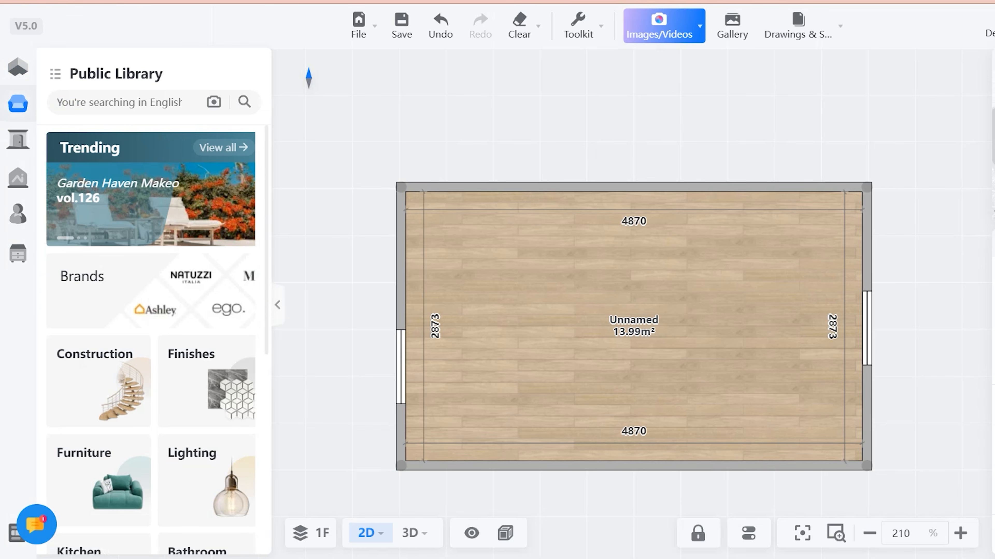
{"action": "scroll", "coordinate": [151, 337], "scroll_direction": "down", "scroll_amount": 5}
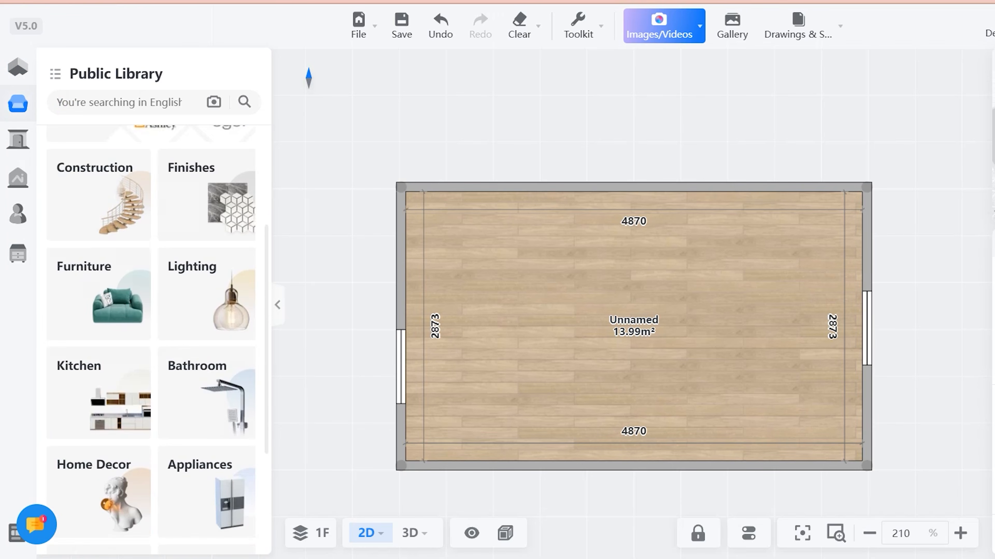
{"action": "left_click", "coordinate": [98, 356]}
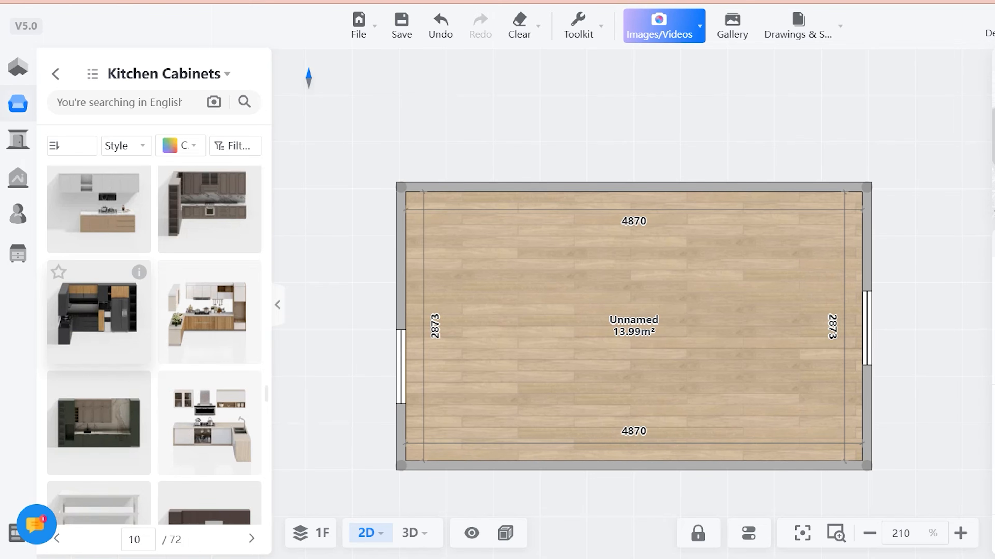
- Try the black built-in kitchen cabinet unit against the upper long wall of the room
{"action": "scroll", "coordinate": [153, 345], "scroll_direction": "down", "scroll_amount": 5}
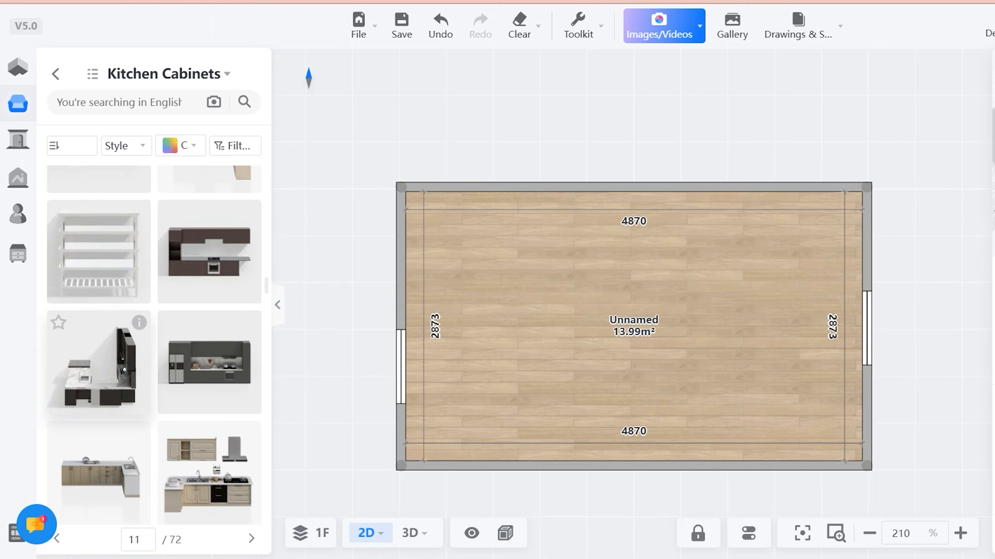
{"action": "scroll", "coordinate": [153, 345], "scroll_direction": "down", "scroll_amount": 5}
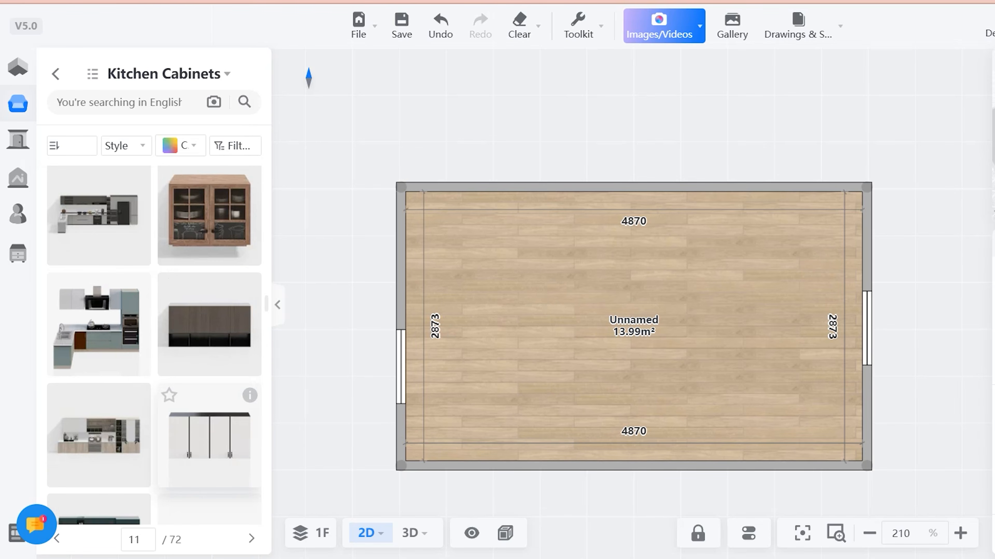
{"action": "scroll", "coordinate": [209, 376], "scroll_direction": "down", "scroll_amount": 5}
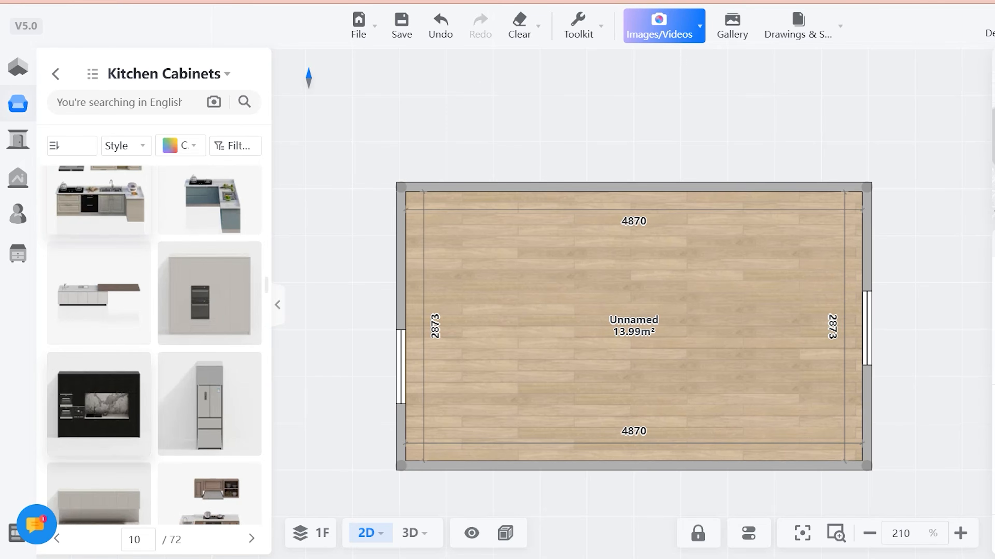
{"action": "left_click_drag", "start_coordinate": [100, 198], "coordinate": [102, 231]}
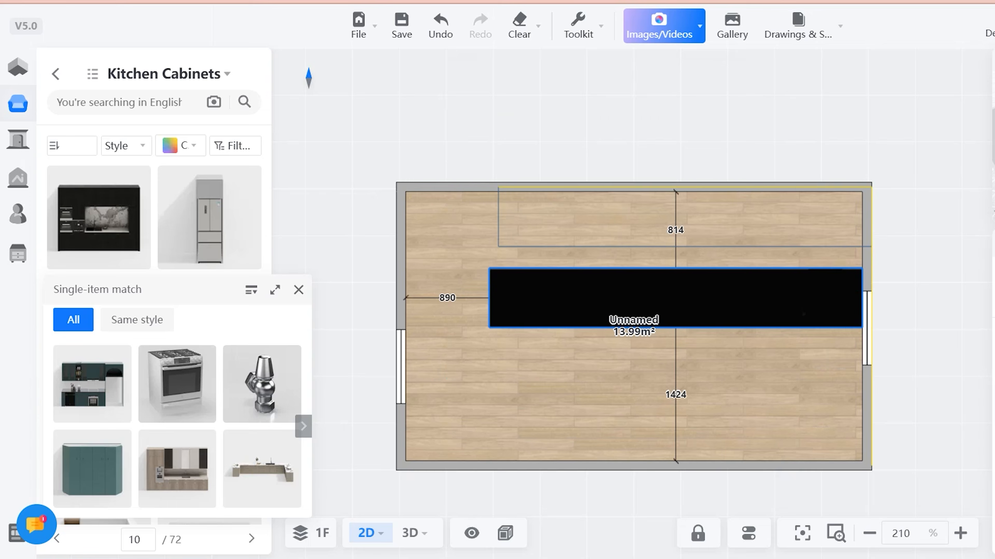
{"action": "mouse_move", "coordinate": [685, 216]}
{"action": "left_mouse_down"}
{"action": "mouse_move", "coordinate": [699, 187]}
{"action": "mouse_move", "coordinate": [676, 222]}
{"action": "left_mouse_up"}
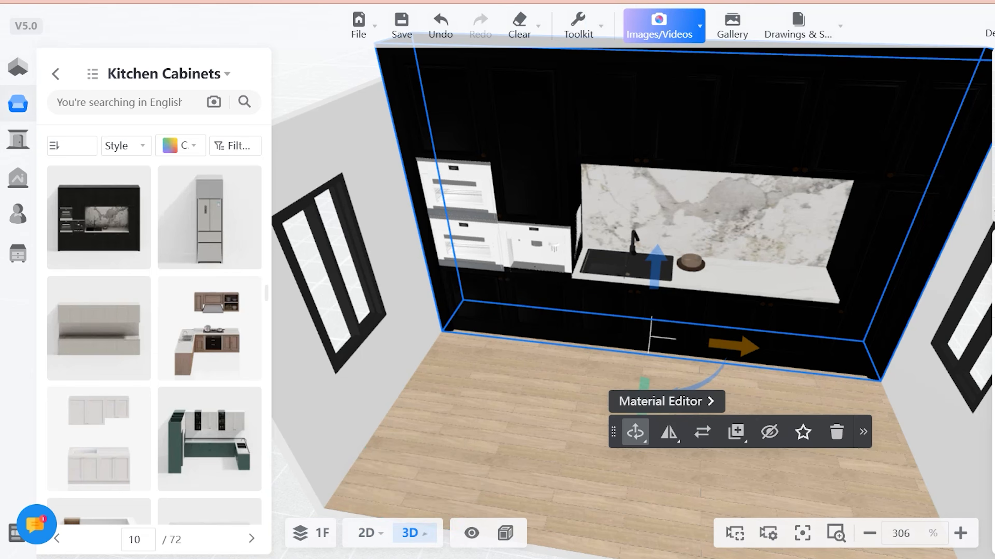
{"action": "left_click_drag", "start_coordinate": [588, 431], "coordinate": [665, 356]}
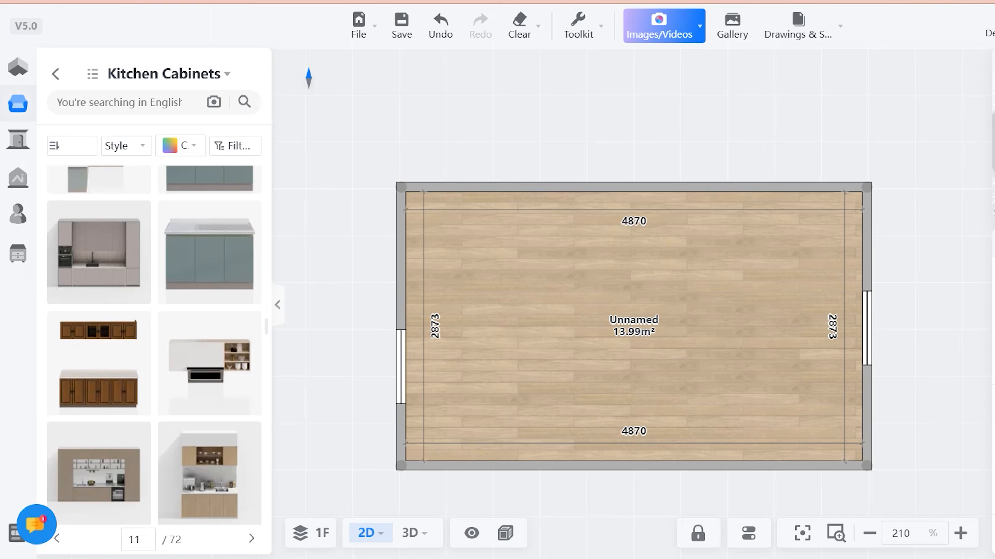
- Place the L-shaped cabinet set with grey wall units along the upper long wall and fit its width between the two short walls
{"action": "scroll", "coordinate": [154, 345], "scroll_direction": "down", "scroll_amount": 5}
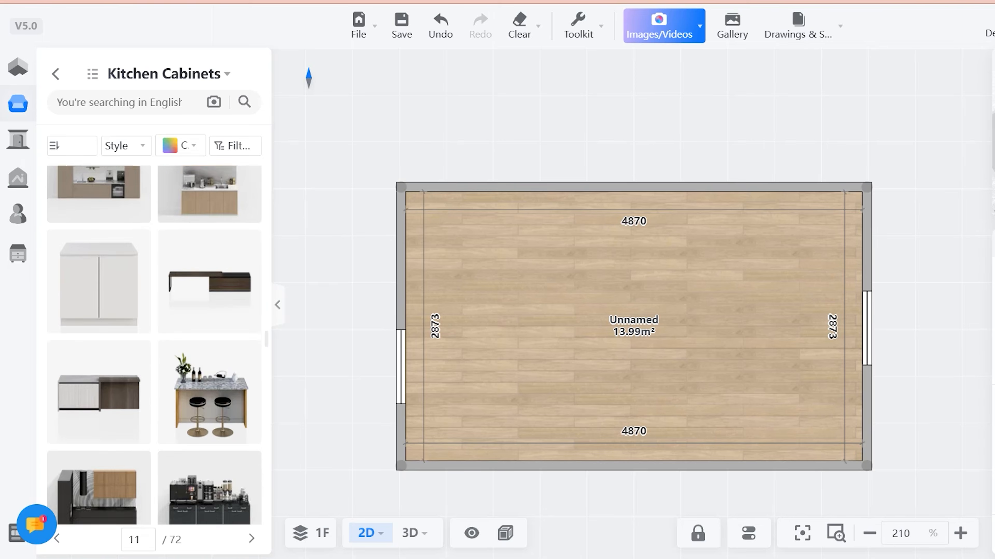
{"action": "scroll", "coordinate": [210, 352], "scroll_direction": "down", "scroll_amount": 5}
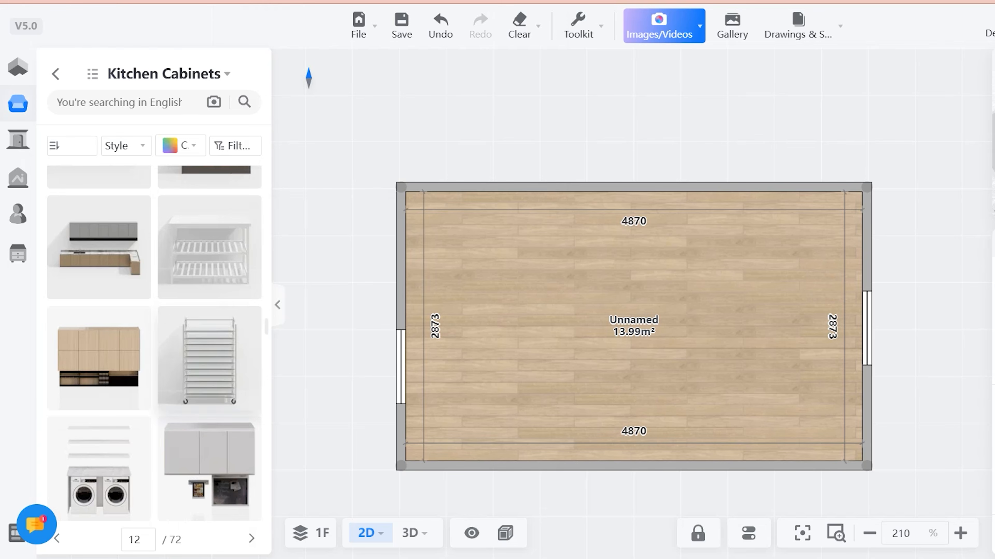
{"action": "left_click", "coordinate": [99, 247]}
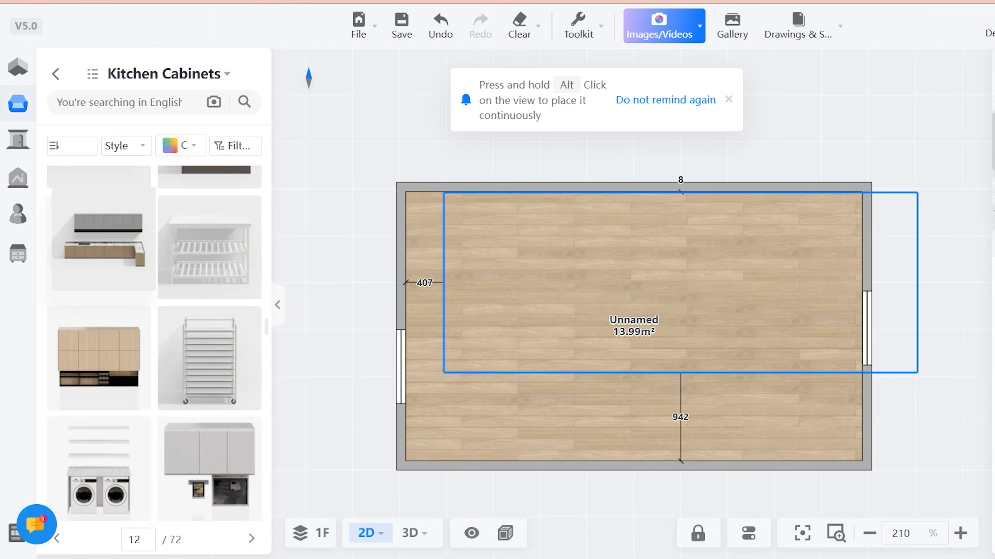
{"action": "left_click", "coordinate": [681, 282]}
{"action": "left_click_drag", "start_coordinate": [476, 282], "coordinate": [407, 282]}
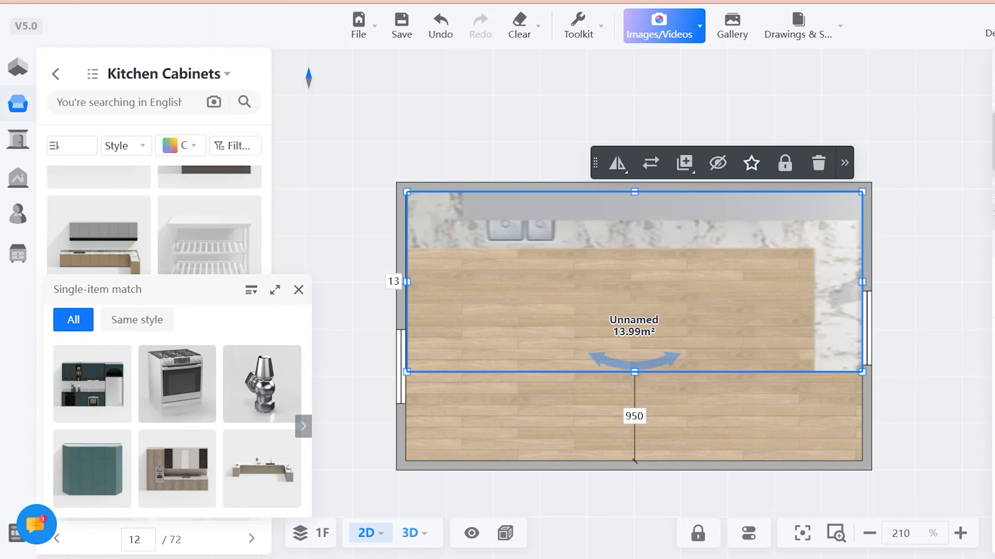
- Switch to the 3D view and face the L-shaped cabinet set from inside the room
{"action": "left_click", "coordinate": [410, 532]}
{"action": "left_click_drag", "start_coordinate": [568, 443], "coordinate": [572, 331]}
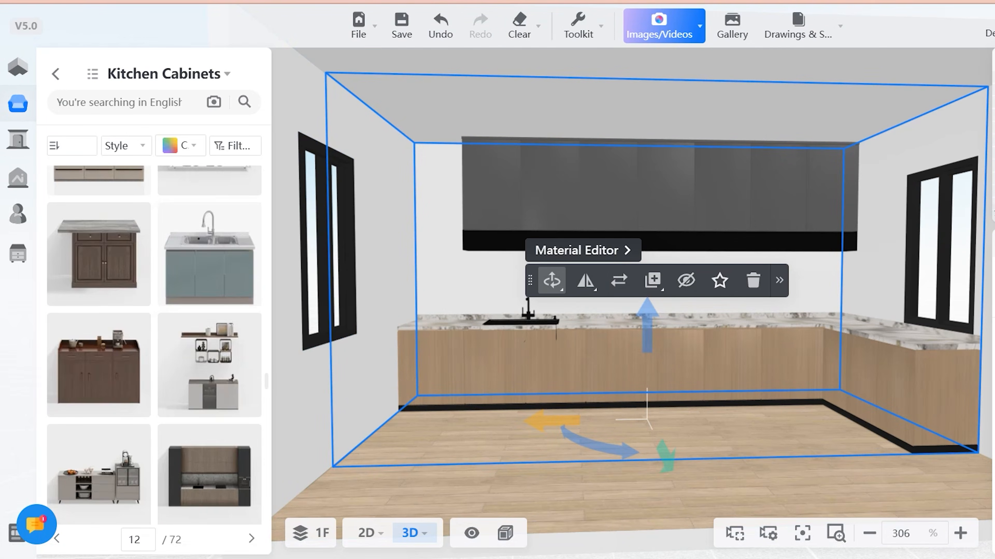
- Open the L-shaped cabinet set in the material editor and list the library's Wood materials
{"action": "left_click", "coordinate": [576, 251]}
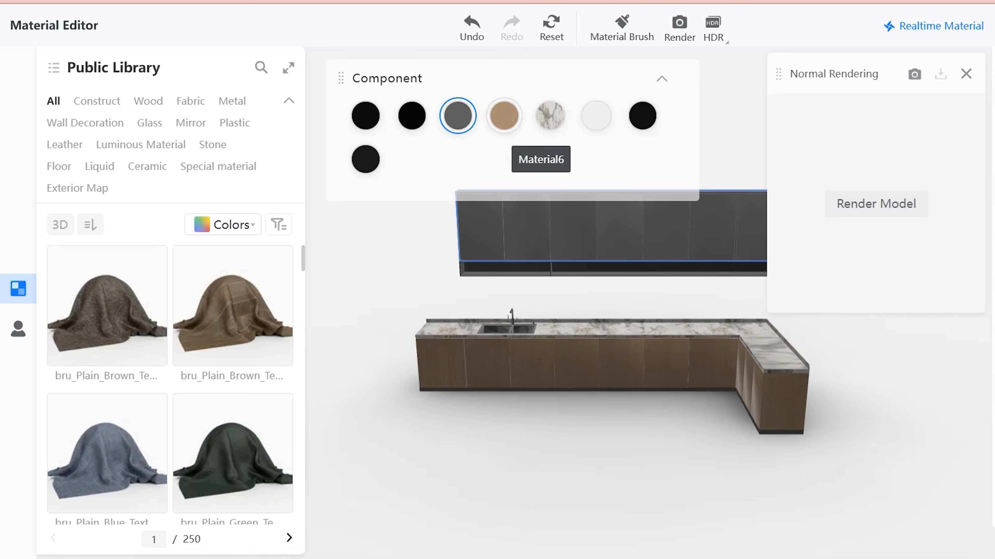
{"action": "scroll", "coordinate": [233, 334], "scroll_direction": "down", "scroll_amount": 5}
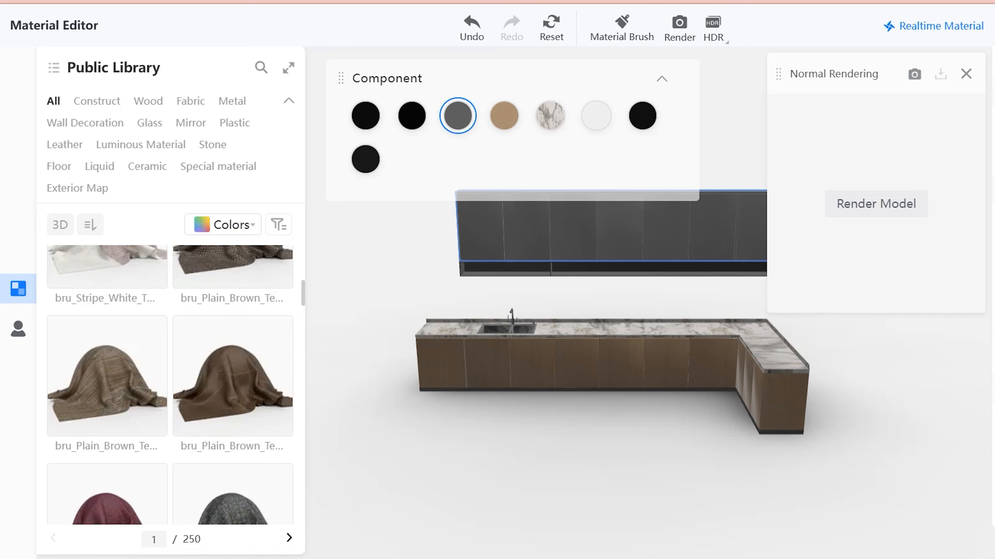
{"action": "scroll", "coordinate": [235, 376], "scroll_direction": "down", "scroll_amount": 8}
{"action": "scroll", "coordinate": [235, 376], "scroll_direction": "up", "scroll_amount": 15}
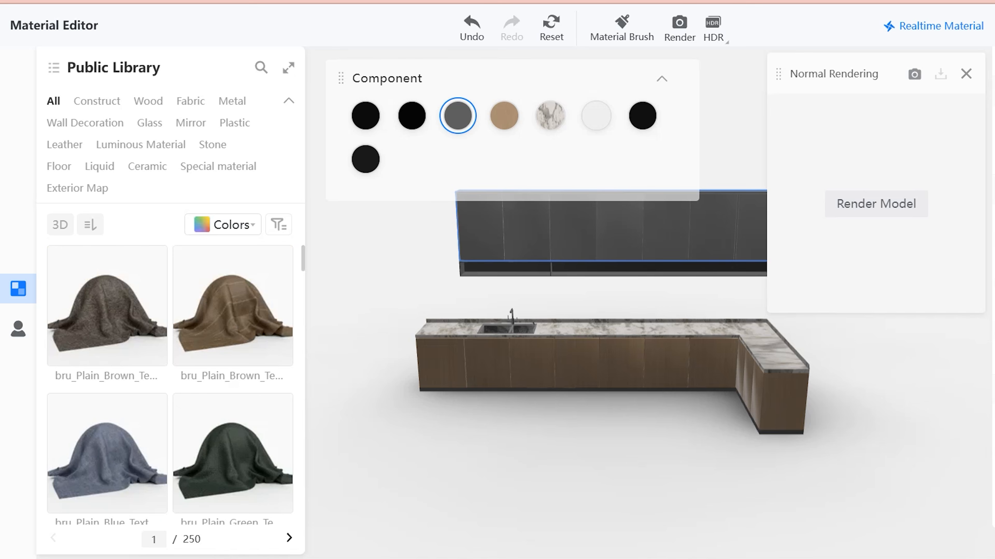
{"action": "left_click", "coordinate": [148, 101]}
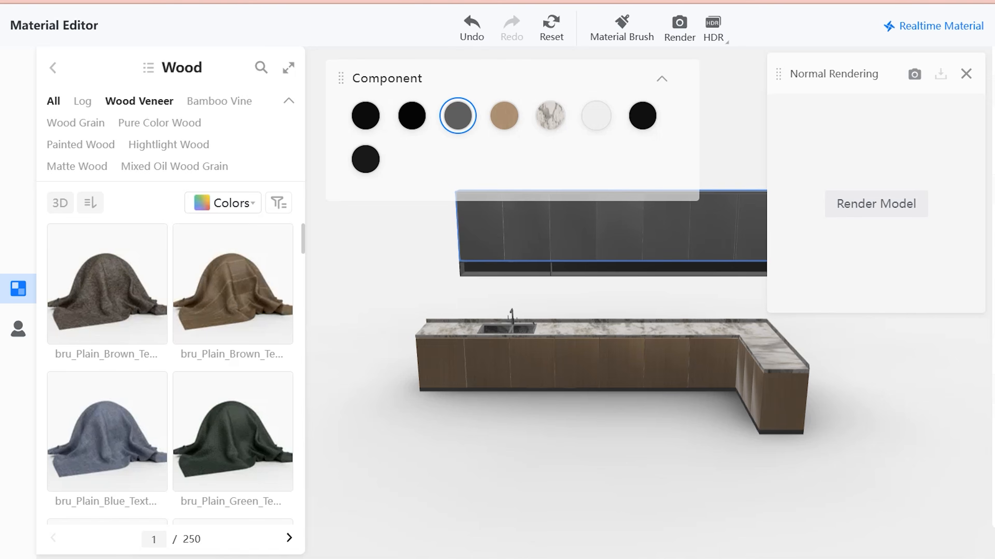
- Try the Dirty Light Wood material on the grey wall cabinet fronts
{"action": "left_click", "coordinate": [233, 296]}
{"action": "scroll", "coordinate": [233, 296], "scroll_direction": "down", "scroll_amount": 7}
{"action": "left_click", "coordinate": [234, 316]}
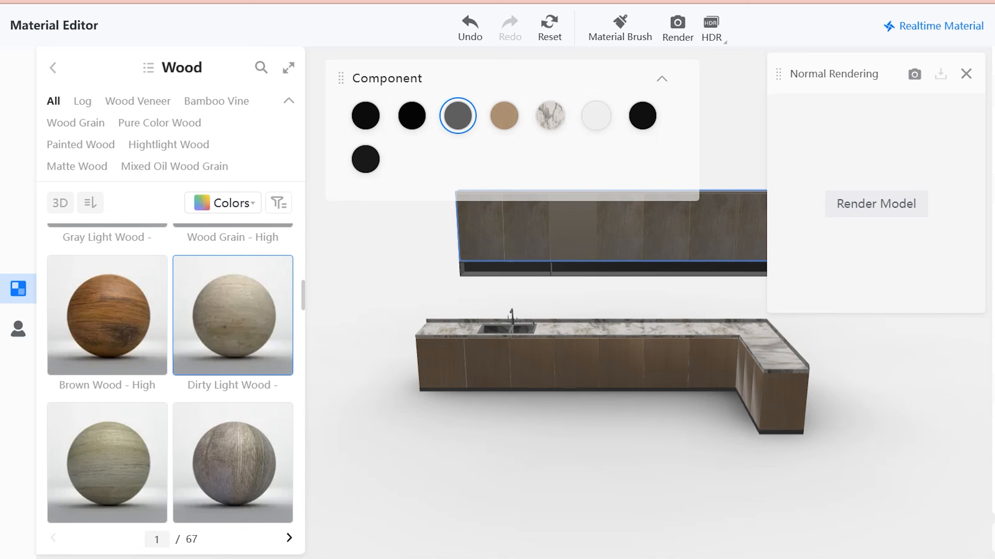
- Try the Light Wood - High gloss material from page 2 of the Wood library on the wall cabinet fronts
{"action": "scroll", "coordinate": [234, 372], "scroll_direction": "down", "scroll_amount": 5}
{"action": "left_click", "coordinate": [289, 538]}
{"action": "scroll", "coordinate": [107, 370], "scroll_direction": "down", "scroll_amount": 10}
{"action": "left_click", "coordinate": [108, 370]}
{"action": "scroll", "coordinate": [107, 370], "scroll_direction": "down", "scroll_amount": 3}
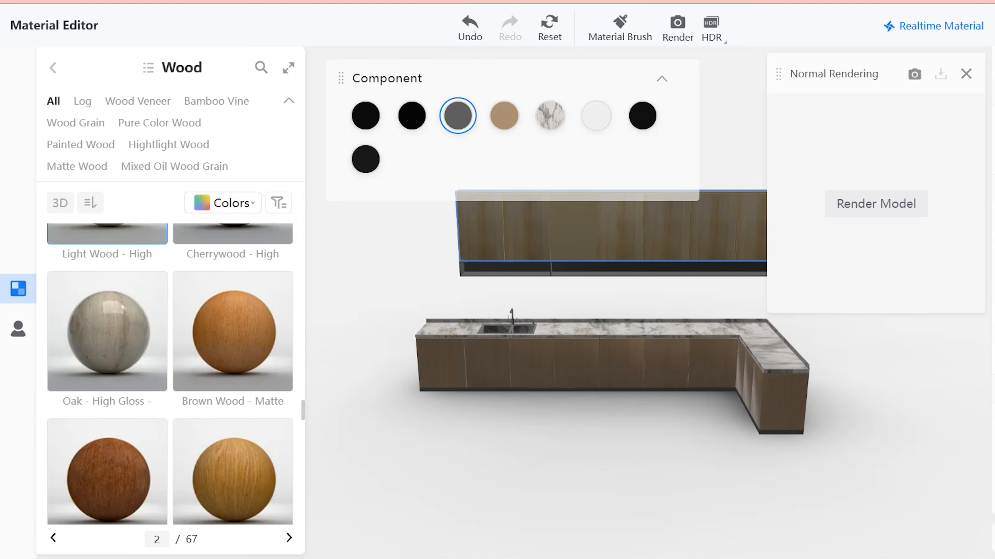
- Try a cream Painted Wood real-time material on the wall cabinet fronts
{"action": "left_click", "coordinate": [81, 145]}
{"action": "scroll", "coordinate": [233, 270], "scroll_direction": "down", "scroll_amount": 3}
{"action": "left_click", "coordinate": [233, 270]}
{"action": "scroll", "coordinate": [107, 392], "scroll_direction": "down", "scroll_amount": 5}
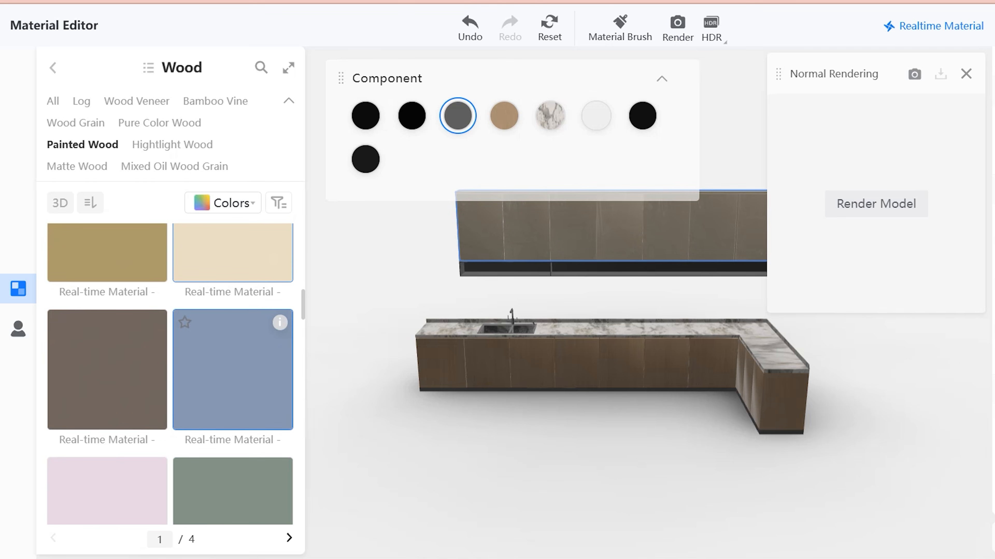
{"action": "scroll", "coordinate": [233, 370], "scroll_direction": "down", "scroll_amount": 7}
{"action": "scroll", "coordinate": [170, 372], "scroll_direction": "down", "scroll_amount": 3}
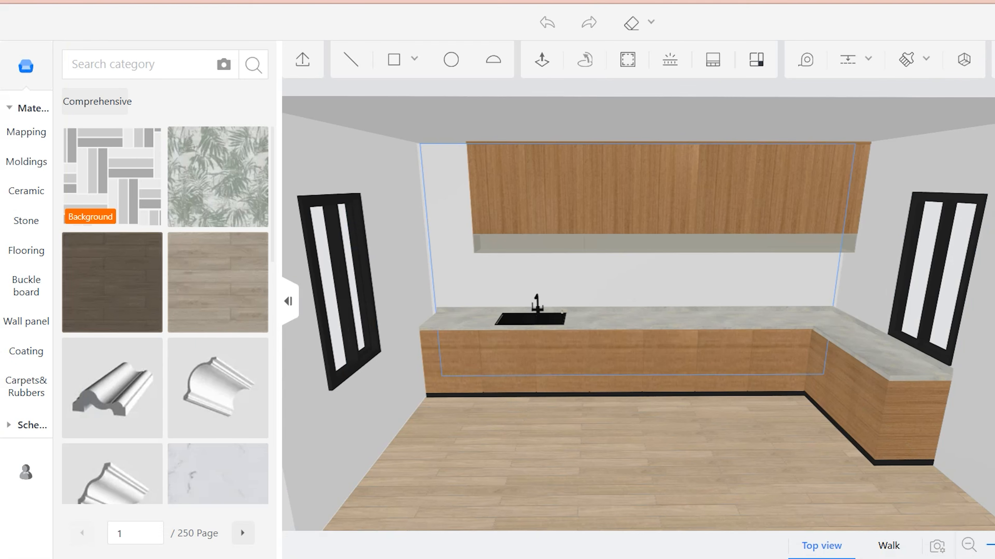
- Examine the Wall paint/paint materials and the other material categories for the wall behind the cabinets
{"action": "scroll", "coordinate": [270, 392], "scroll_direction": "down", "scroll_amount": 5}
{"action": "scroll", "coordinate": [271, 392], "scroll_direction": "up", "scroll_amount": 5}
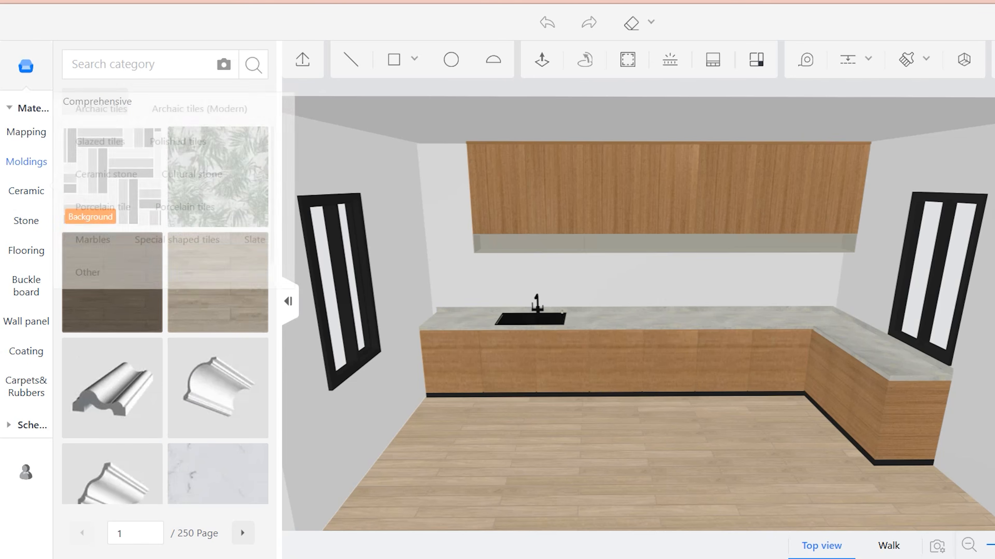
{"action": "mouse_move", "coordinate": [26, 132]}
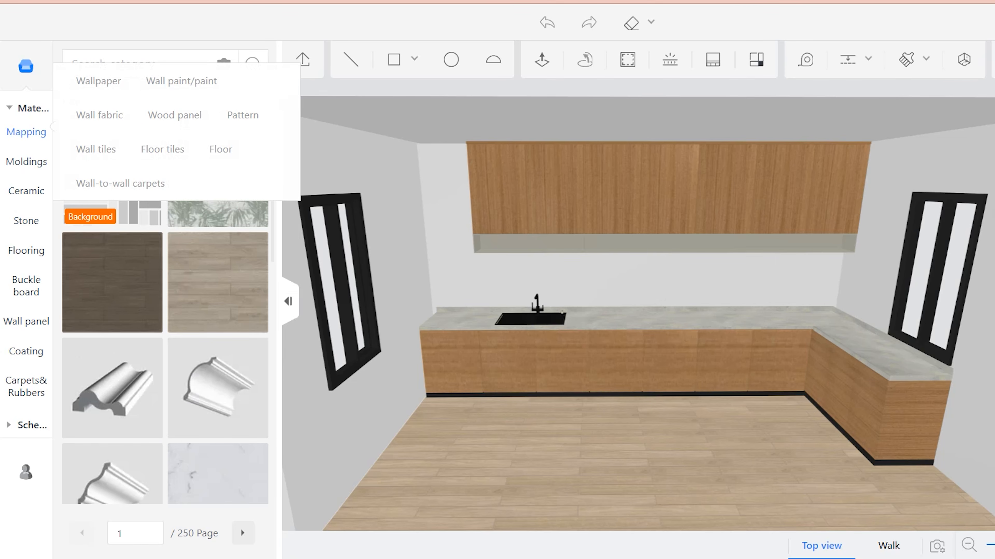
{"action": "left_click", "coordinate": [181, 81]}
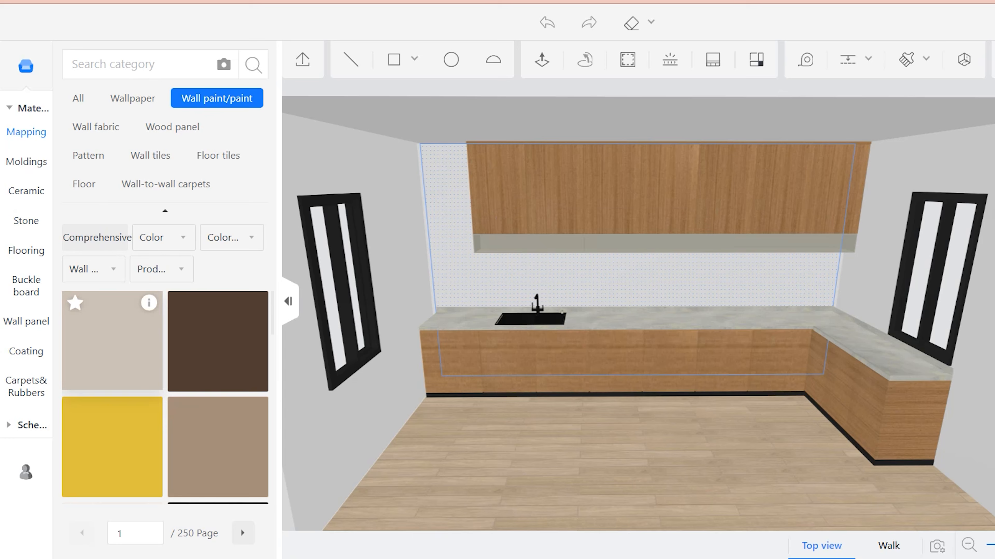
{"action": "left_click", "coordinate": [112, 342]}
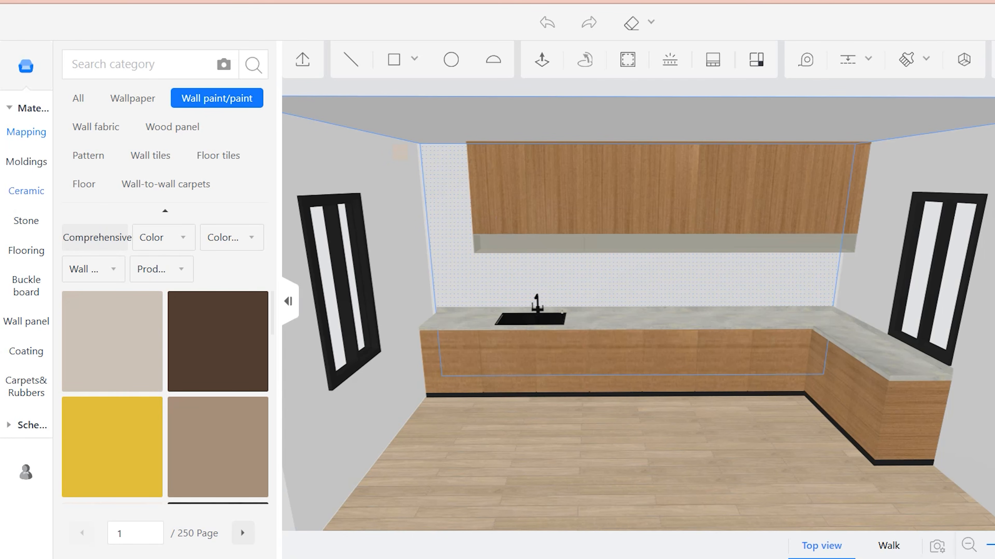
{"action": "mouse_move", "coordinate": [26, 162]}
{"action": "mouse_move", "coordinate": [26, 250]}
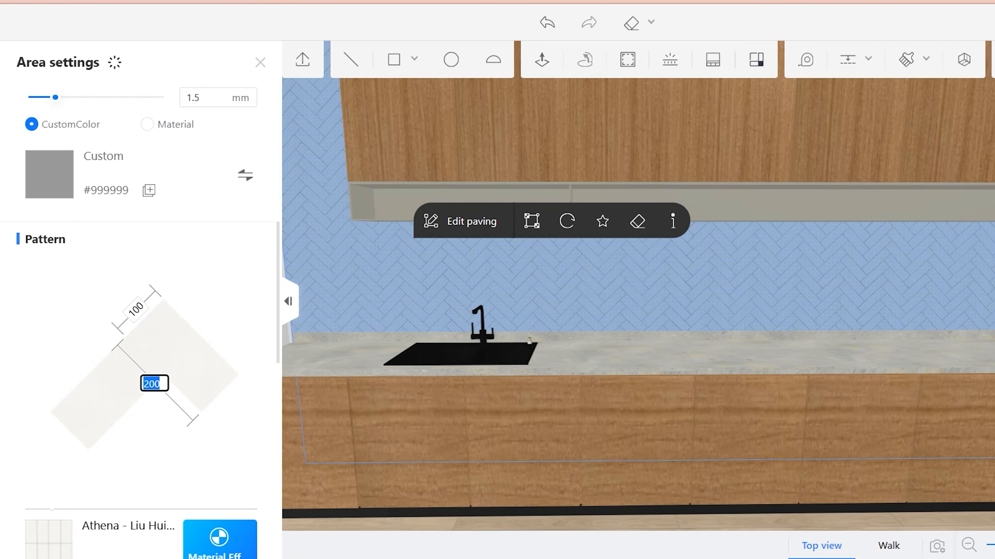
- Set the herringbone tiles on the wall behind the cabinets to 60 wide and 200 long
{"action": "type", "text": "0"}
{"action": "key", "text": "Return"}
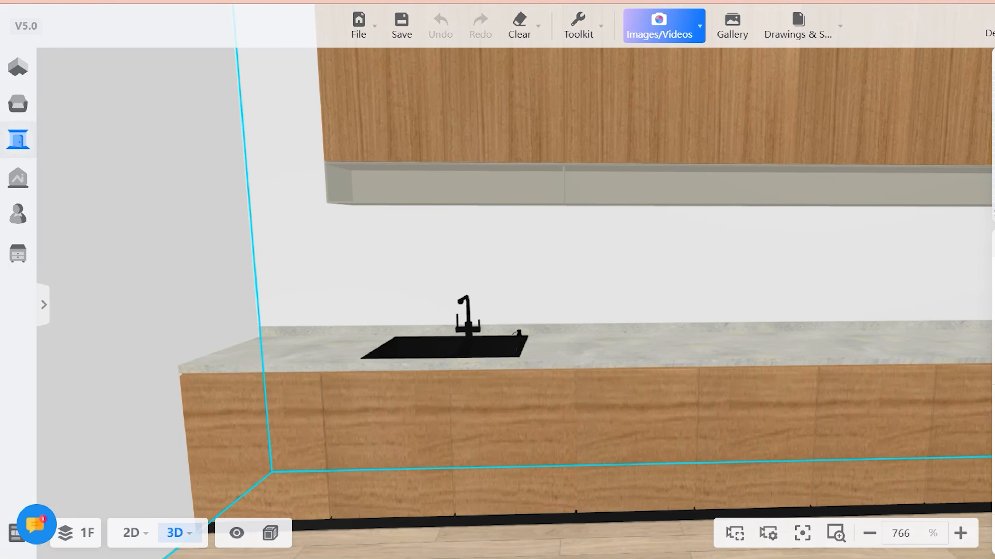
{"action": "mouse_move", "coordinate": [587, 282]}
{"action": "left_mouse_down"}
{"action": "mouse_move", "coordinate": [502, 288]}
{"action": "mouse_move", "coordinate": [587, 278]}
{"action": "left_mouse_up"}
{"action": "scroll", "coordinate": [548, 314], "scroll_direction": "down", "scroll_amount": 1}
{"action": "scroll", "coordinate": [548, 313], "scroll_direction": "down", "scroll_amount": 8}
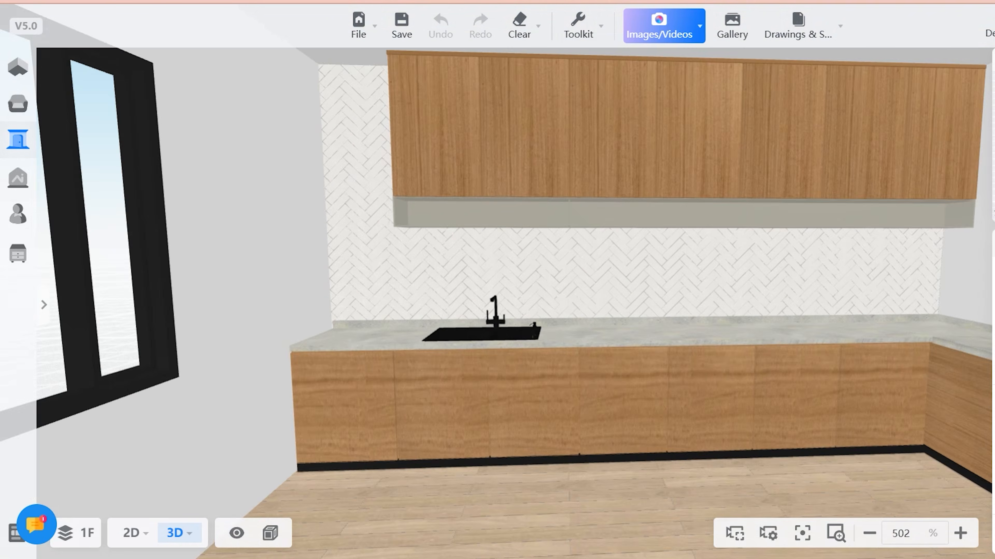
- Open the kitchen Island category of the model library and find the black island with two bar stools
{"action": "left_click_drag", "start_coordinate": [549, 274], "coordinate": [456, 300]}
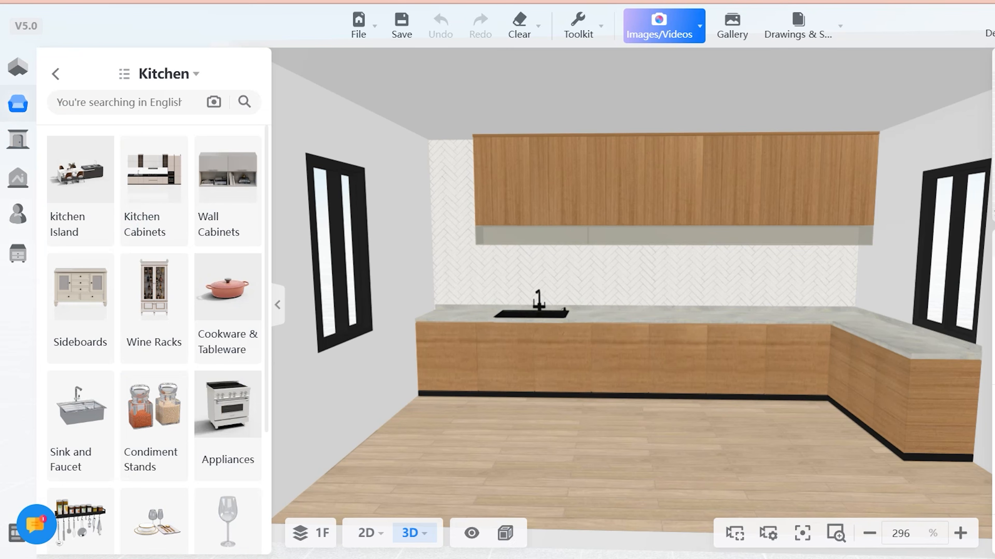
{"action": "left_click", "coordinate": [81, 177]}
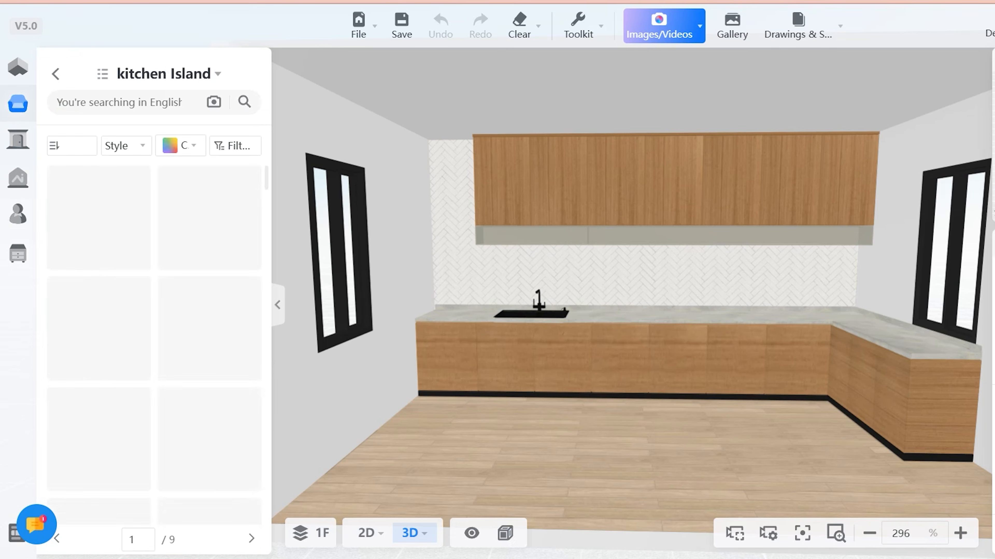
{"action": "scroll", "coordinate": [99, 258], "scroll_direction": "down", "scroll_amount": 3}
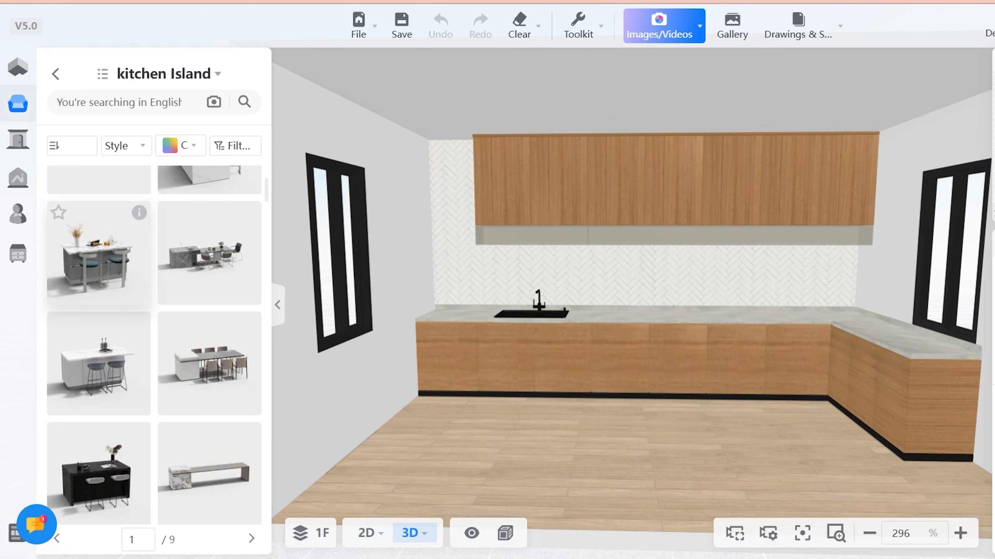
{"action": "scroll", "coordinate": [110, 337], "scroll_direction": "down", "scroll_amount": 2}
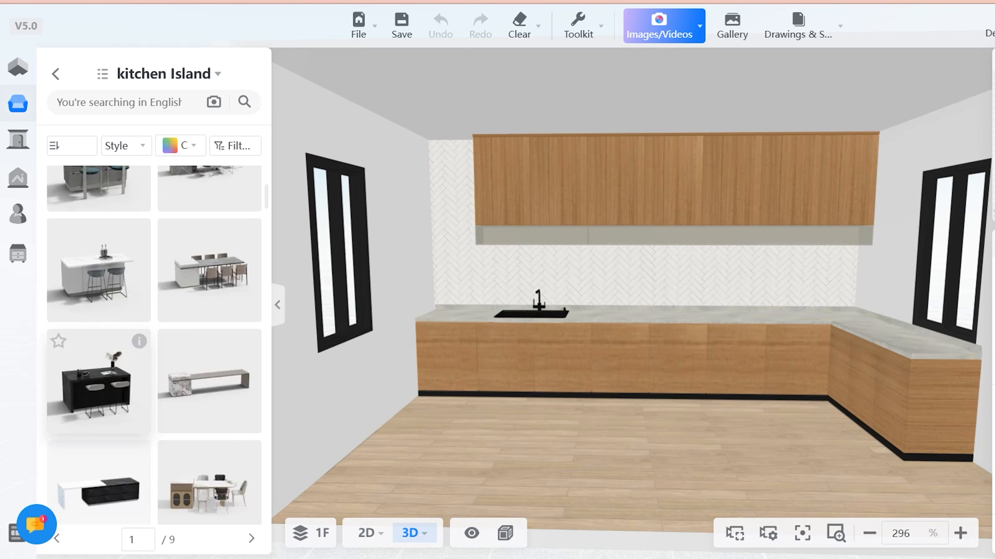
- Place the black island with two stools parallel to the long cabinet run in the 2D plan and return to 3D
{"action": "left_click", "coordinate": [367, 534]}
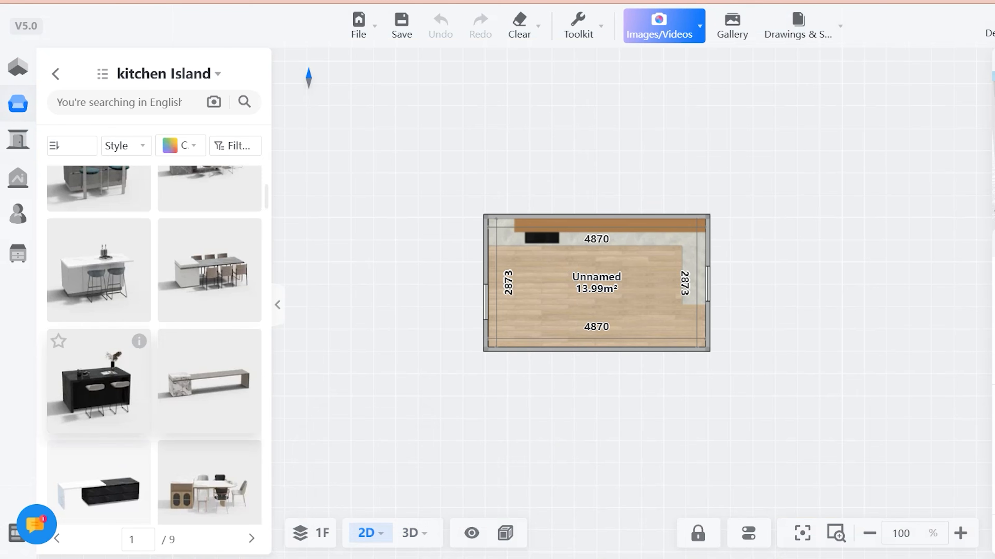
{"action": "left_click", "coordinate": [98, 381]}
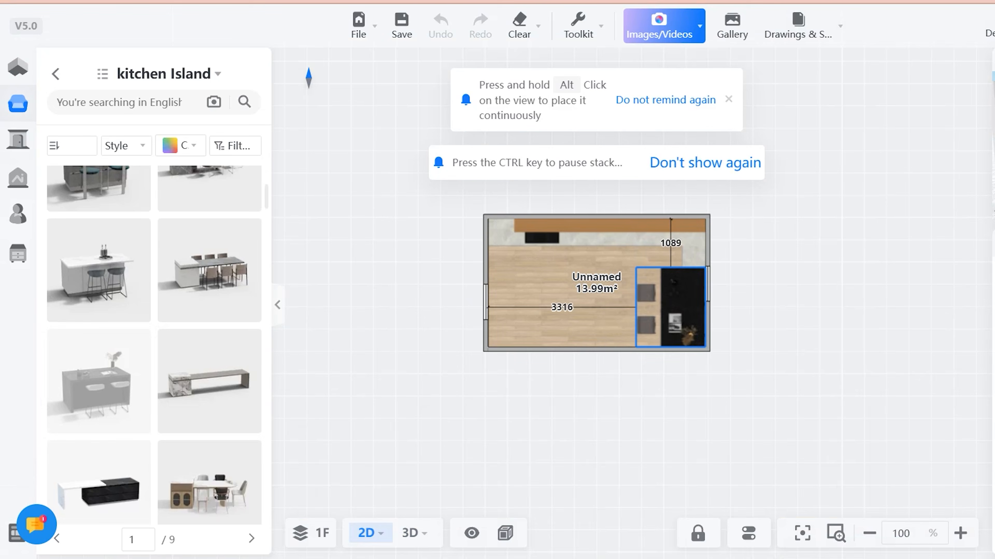
{"action": "left_click", "coordinate": [655, 300]}
{"action": "left_click_drag", "start_coordinate": [641, 217], "coordinate": [678, 382]}
{"action": "left_click_drag", "start_coordinate": [655, 299], "coordinate": [635, 301]}
{"action": "left_click", "coordinate": [410, 533]}
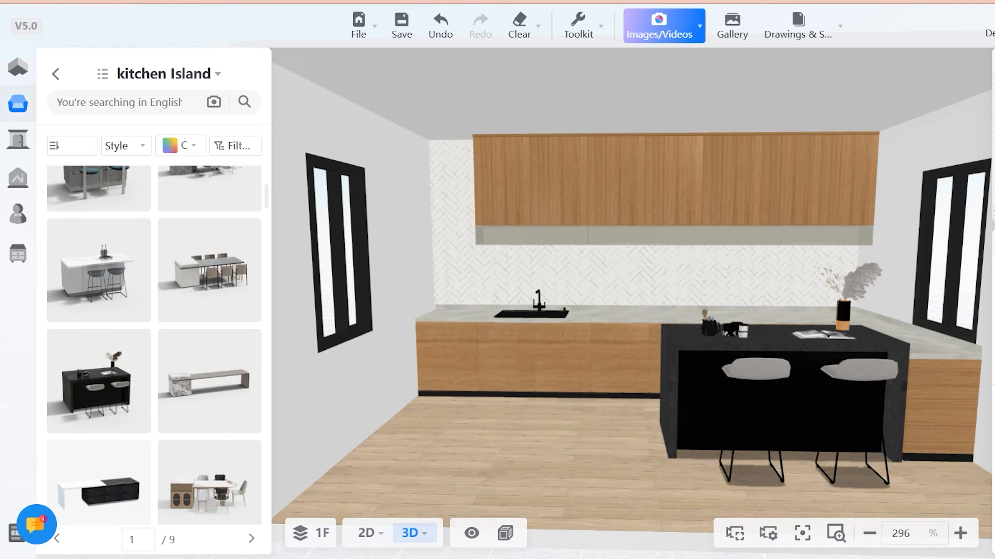
- Open the Table Lamps category of the Lighting library and find the pleated-shade lamp with a brown base
{"action": "left_click_drag", "start_coordinate": [666, 313], "coordinate": [391, 352]}
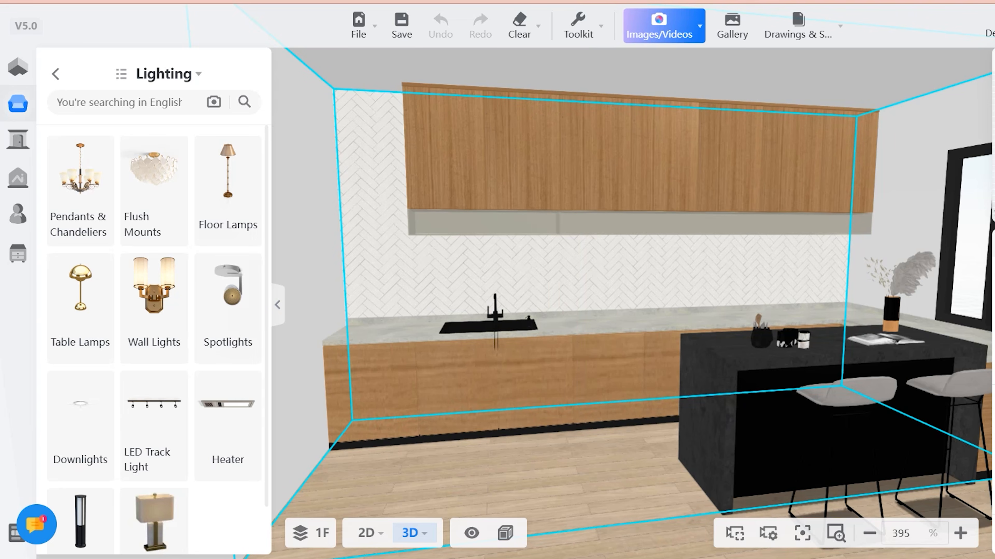
{"action": "left_click", "coordinate": [80, 306]}
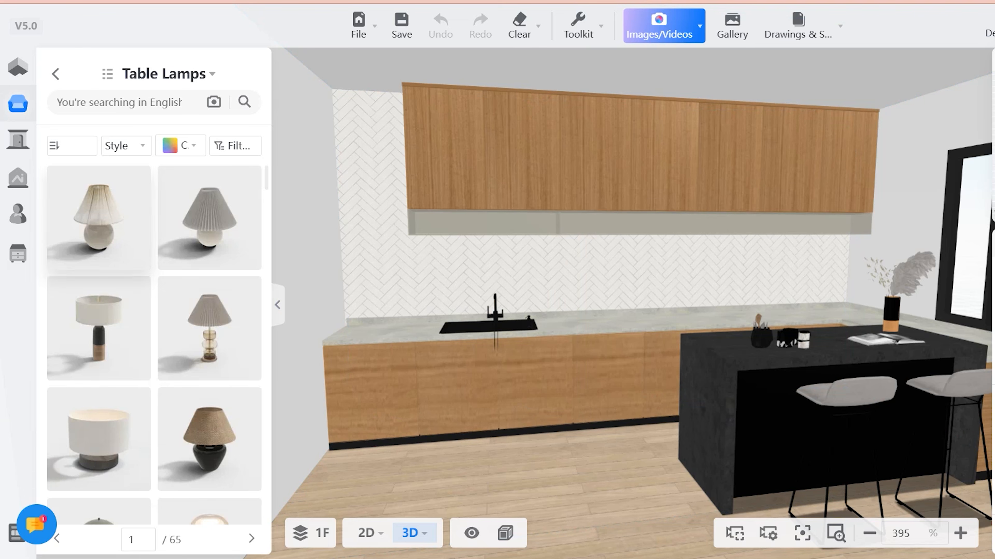
{"action": "scroll", "coordinate": [210, 329], "scroll_direction": "down", "scroll_amount": 5}
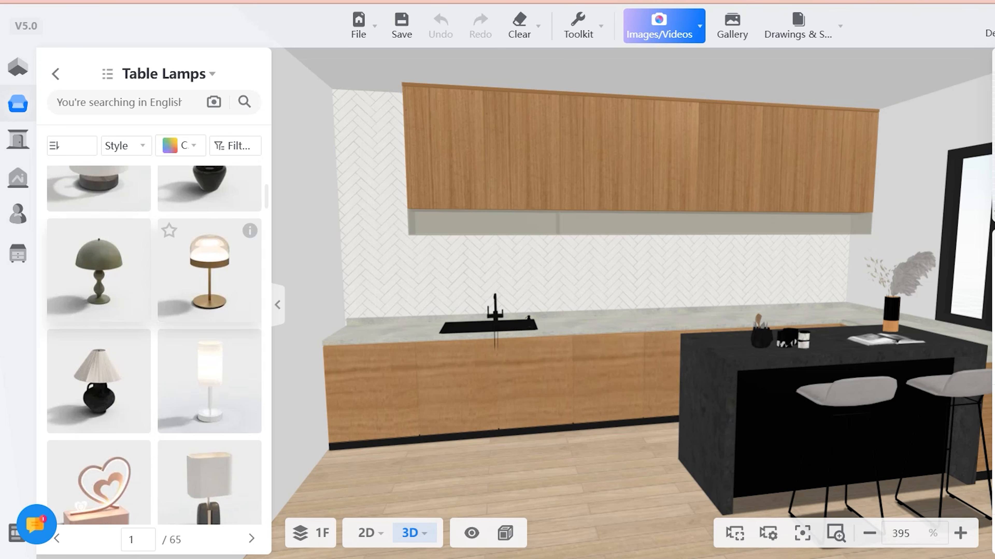
{"action": "scroll", "coordinate": [99, 288], "scroll_direction": "down", "scroll_amount": 2}
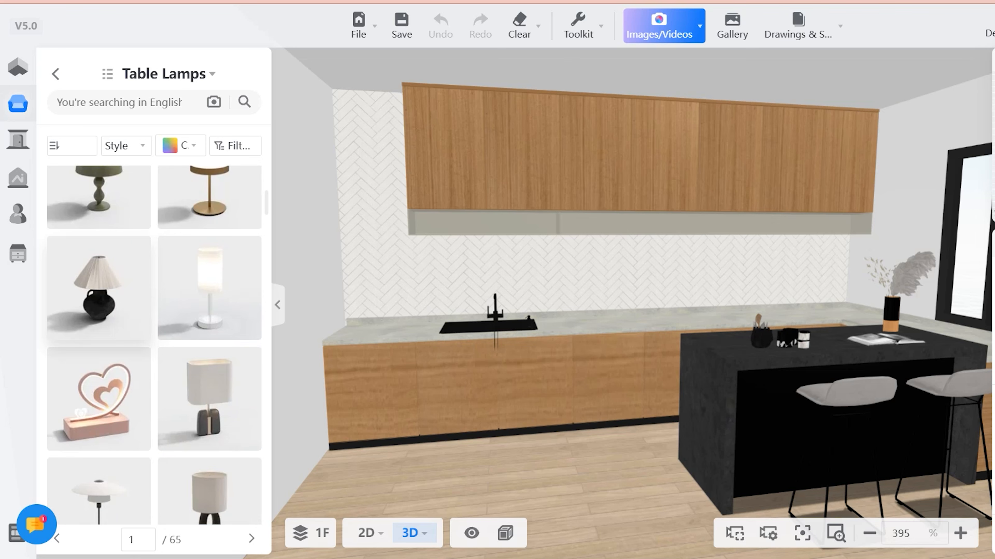
{"action": "scroll", "coordinate": [209, 376], "scroll_direction": "down", "scroll_amount": 6}
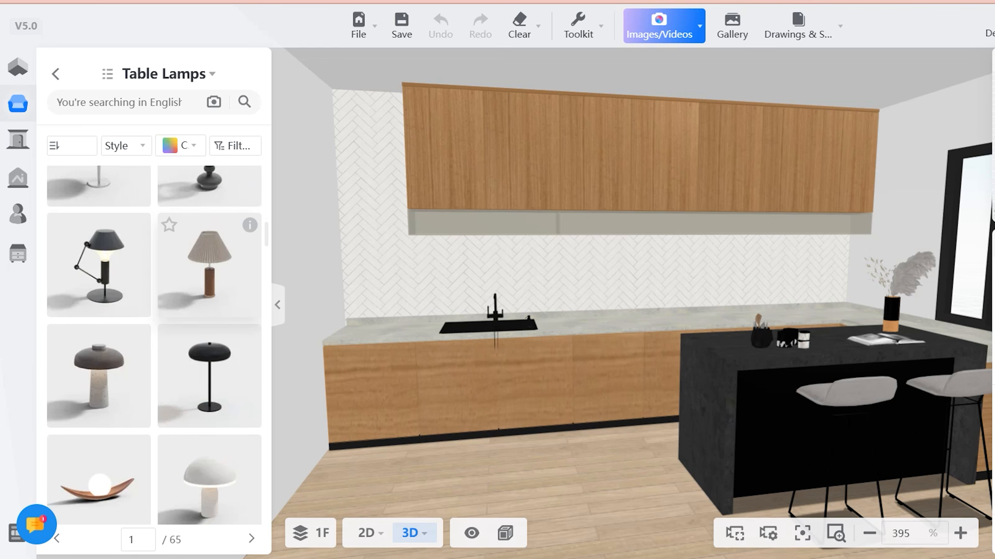
- Place the pleated-shade table lamp on the countertop beside the sink and shift it into the corner by the short wall
{"action": "left_click", "coordinate": [209, 265]}
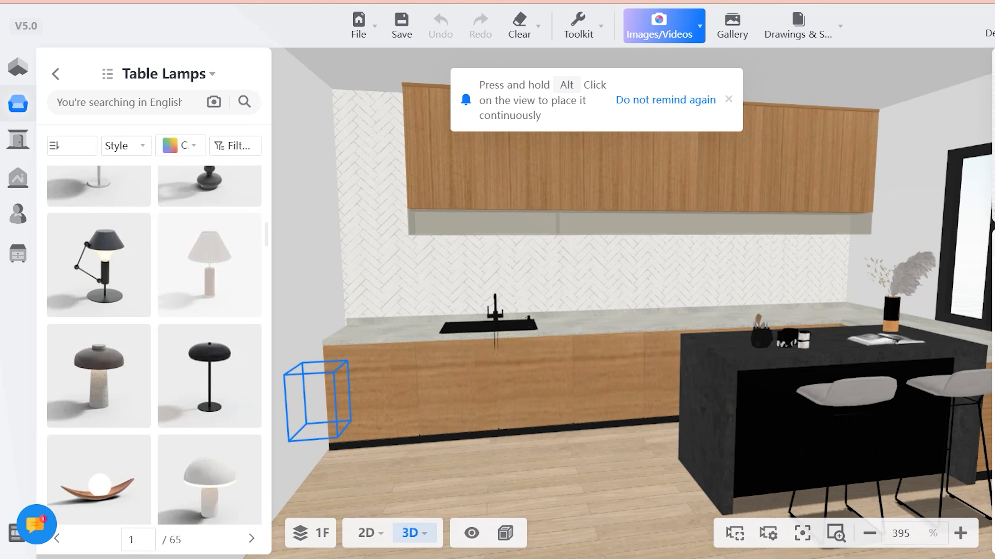
{"action": "left_click", "coordinate": [383, 321]}
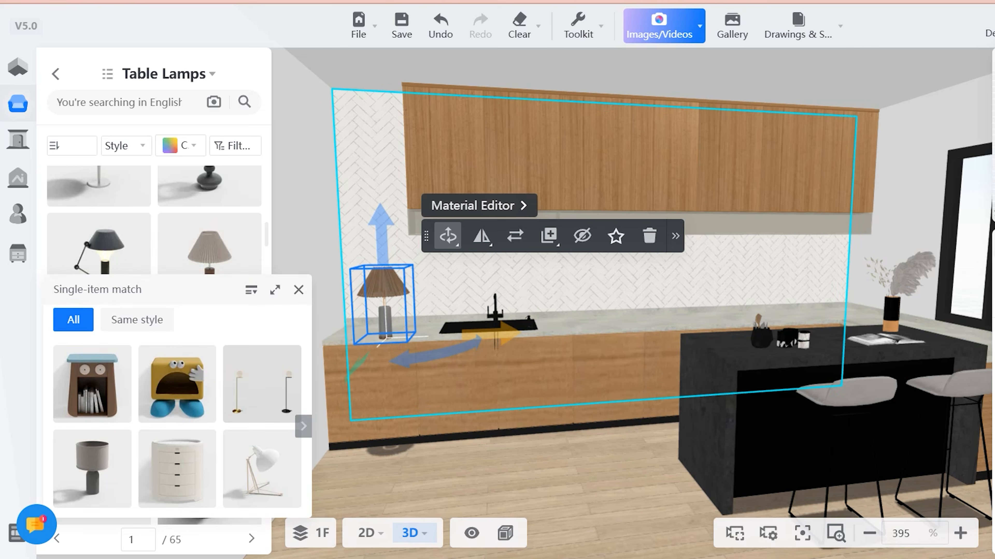
{"action": "left_click_drag", "start_coordinate": [364, 231], "coordinate": [364, 229]}
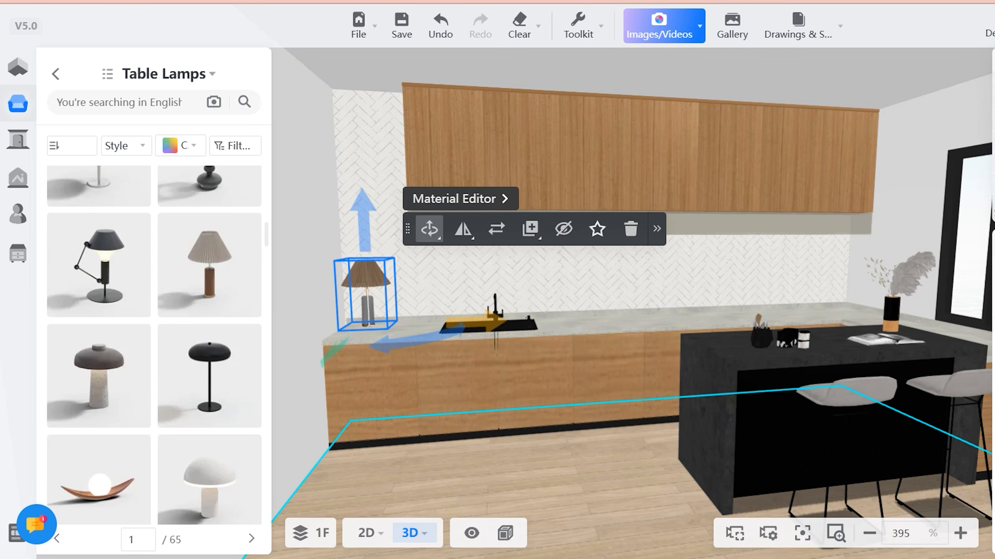
{"action": "left_click", "coordinate": [579, 454]}
{"action": "mouse_move", "coordinate": [579, 454]}
{"action": "left_mouse_down"}
{"action": "mouse_move", "coordinate": [665, 449]}
{"action": "mouse_move", "coordinate": [571, 453]}
{"action": "left_mouse_up"}
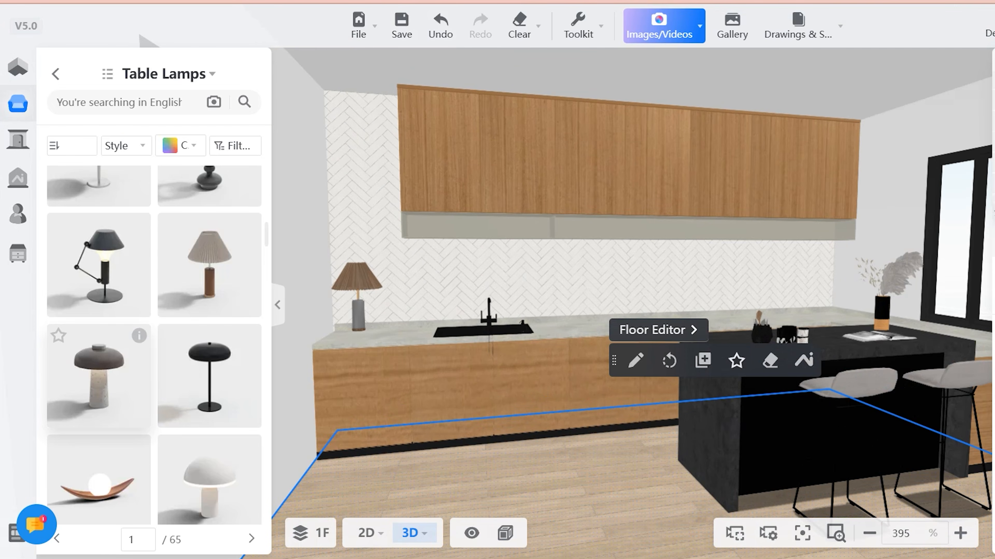
- Open the Pendants & Chandeliers category of the Lighting library and find the petal-shaped multi-arm chandelier
{"action": "scroll", "coordinate": [99, 364], "scroll_direction": "down", "scroll_amount": 8}
{"action": "left_click", "coordinate": [56, 74]}
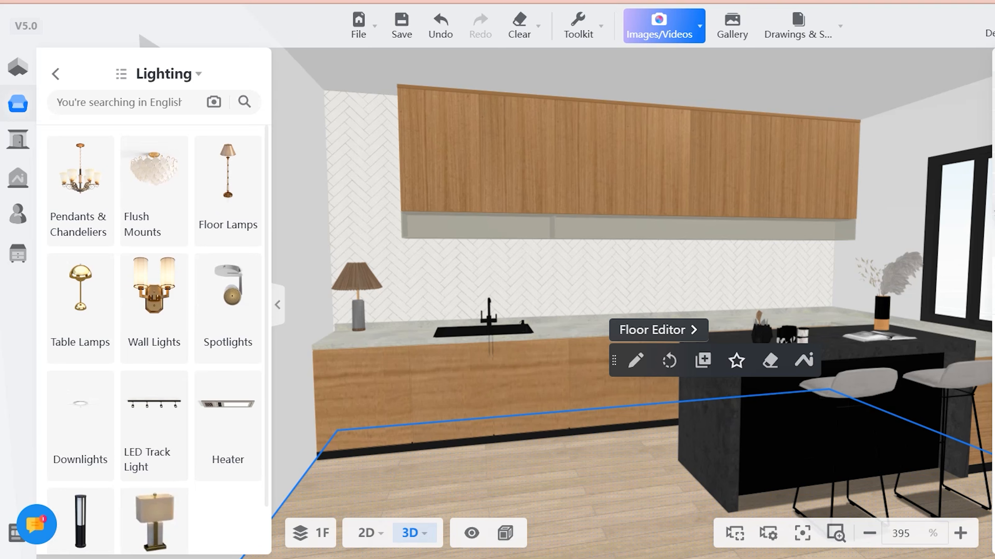
{"action": "left_click_drag", "start_coordinate": [548, 391], "coordinate": [684, 396]}
{"action": "left_click", "coordinate": [80, 188]}
{"action": "scroll", "coordinate": [209, 297], "scroll_direction": "down", "scroll_amount": 5}
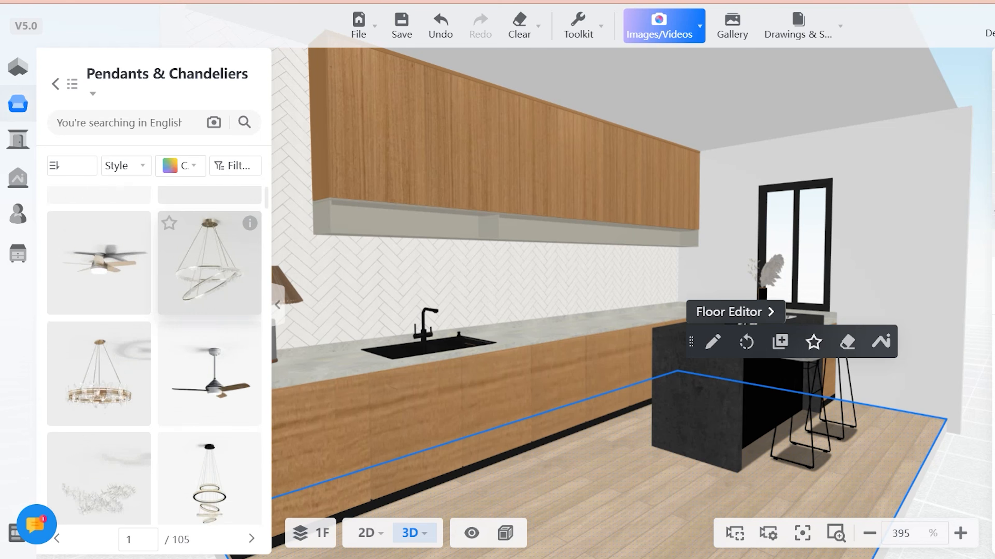
{"action": "scroll", "coordinate": [210, 298], "scroll_direction": "down", "scroll_amount": 3}
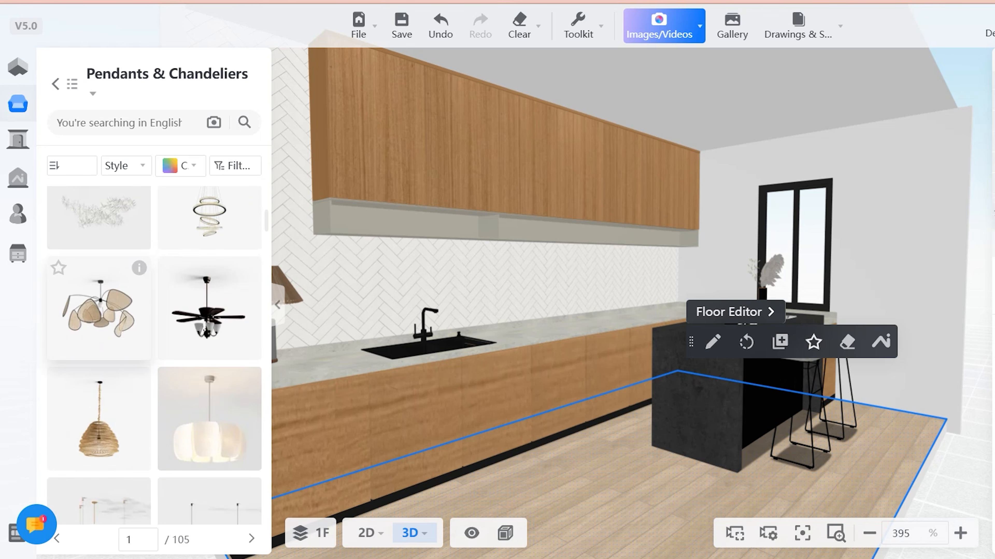
- Hang the petal-shaped multi-arm chandelier from the ceiling above the black island
{"action": "left_click", "coordinate": [100, 302]}
{"action": "left_click", "coordinate": [737, 125]}
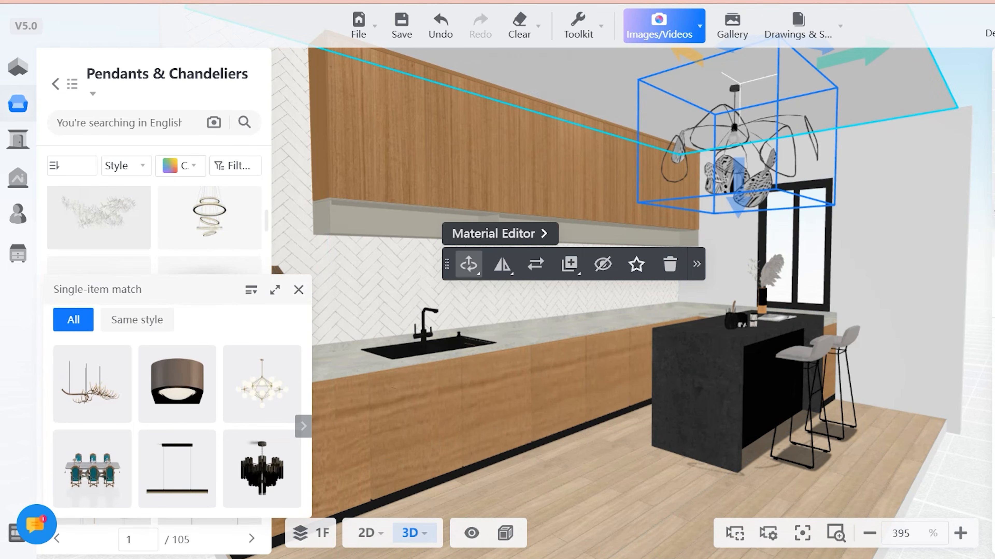
{"action": "scroll", "coordinate": [627, 274], "scroll_direction": "down", "scroll_amount": 5}
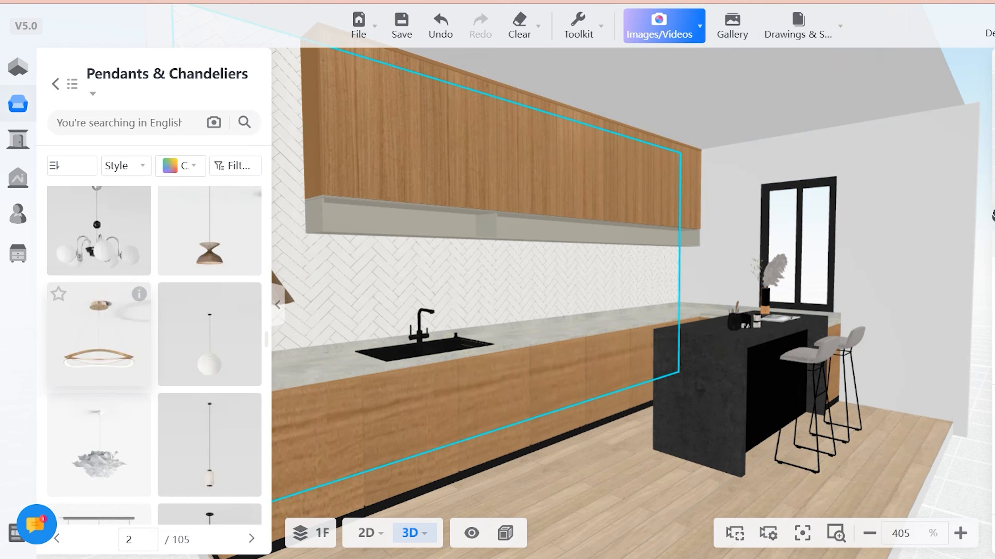
- Hang the single pendant lamp with the stone-coloured dome shade from the ceiling above the black island
{"action": "scroll", "coordinate": [153, 354], "scroll_direction": "down", "scroll_amount": 10}
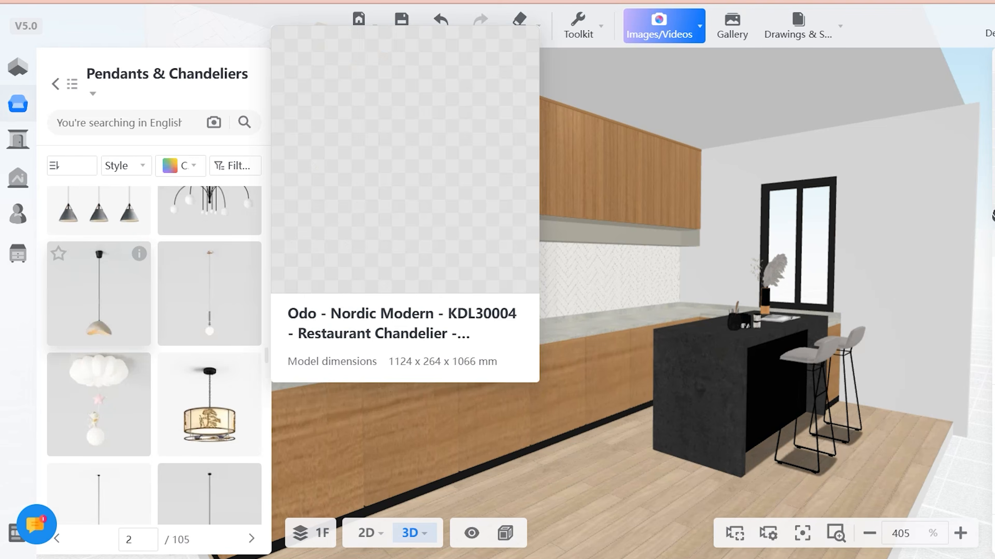
{"action": "left_click", "coordinate": [98, 293]}
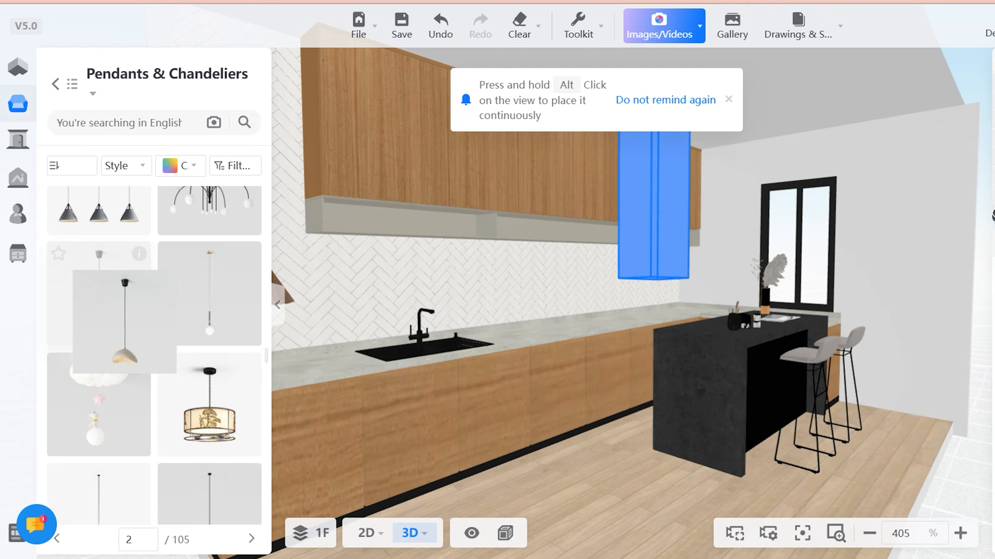
{"action": "left_click", "coordinate": [746, 184]}
{"action": "left_click", "coordinate": [724, 495]}
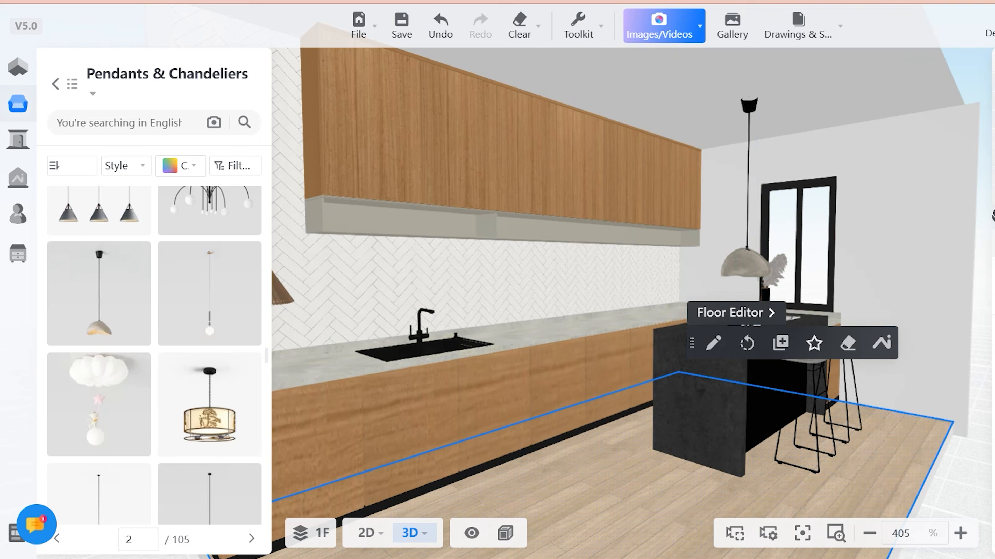
- Scale the dome pendant down slightly so its shade hangs higher above the island
{"action": "left_click", "coordinate": [748, 208]}
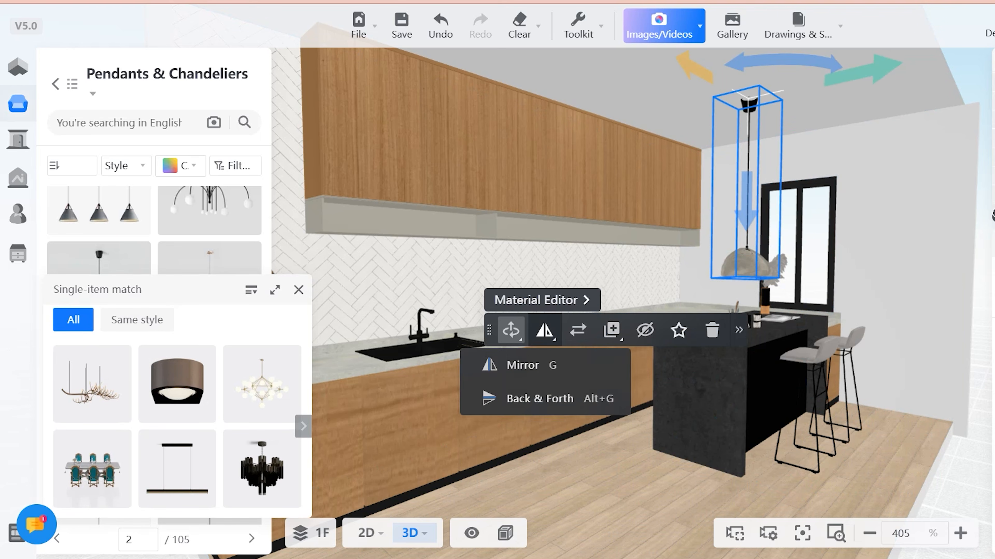
{"action": "mouse_move", "coordinate": [544, 330]}
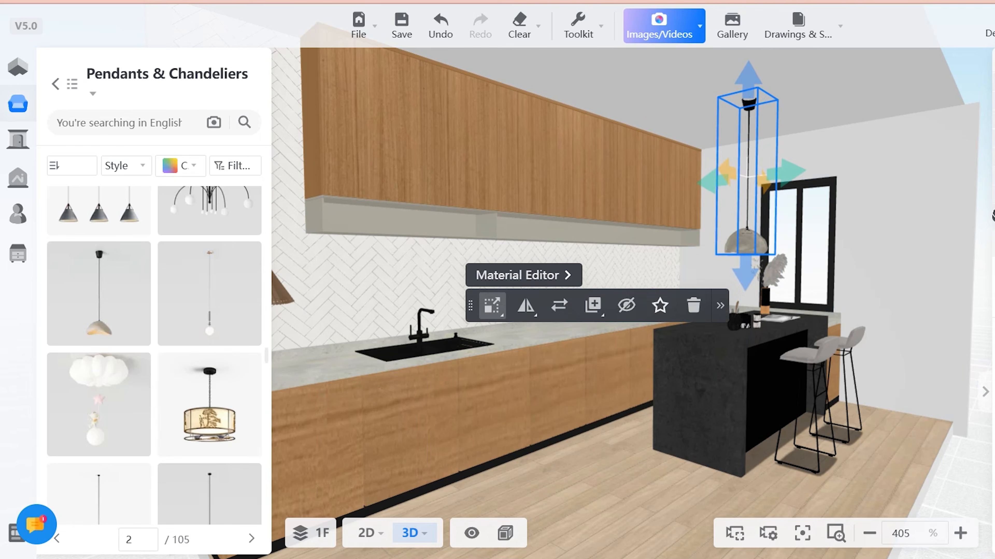
{"action": "left_click", "coordinate": [900, 274]}
{"action": "left_click", "coordinate": [705, 509]}
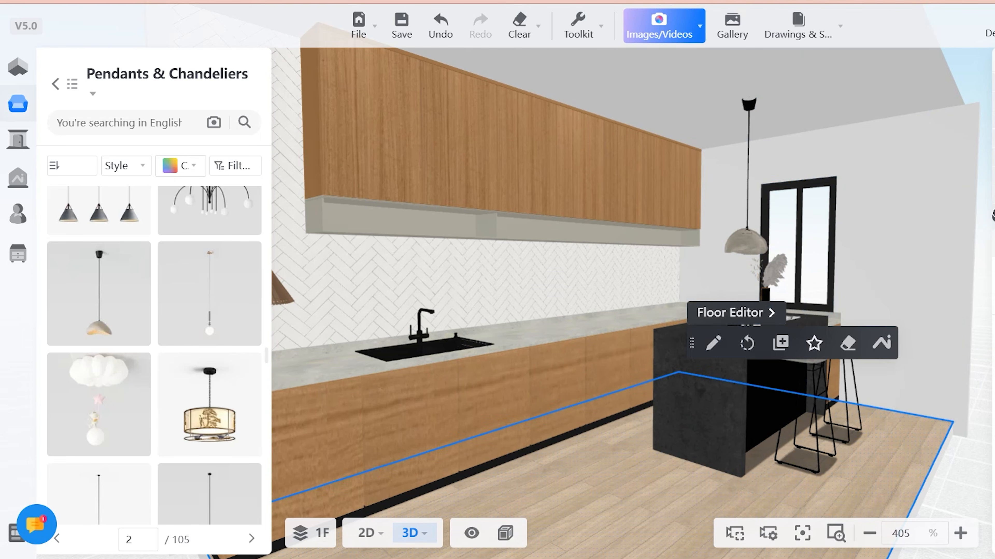
- Open the Knives and Cutting Board category of the Kitchen Accessories library and find the wooden board set with a round plate
{"action": "left_click_drag", "start_coordinate": [666, 411], "coordinate": [540, 423]}
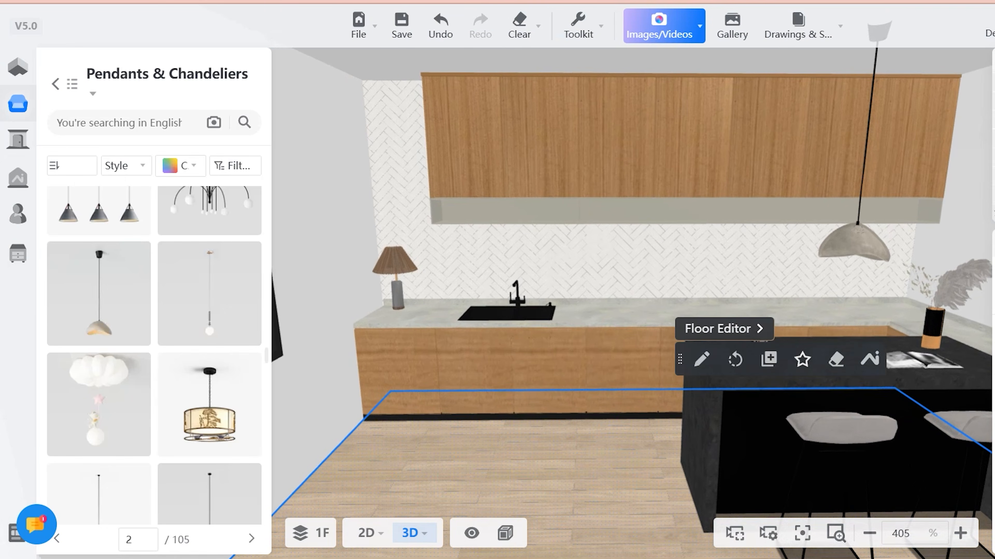
{"action": "mouse_move", "coordinate": [114, 78]}
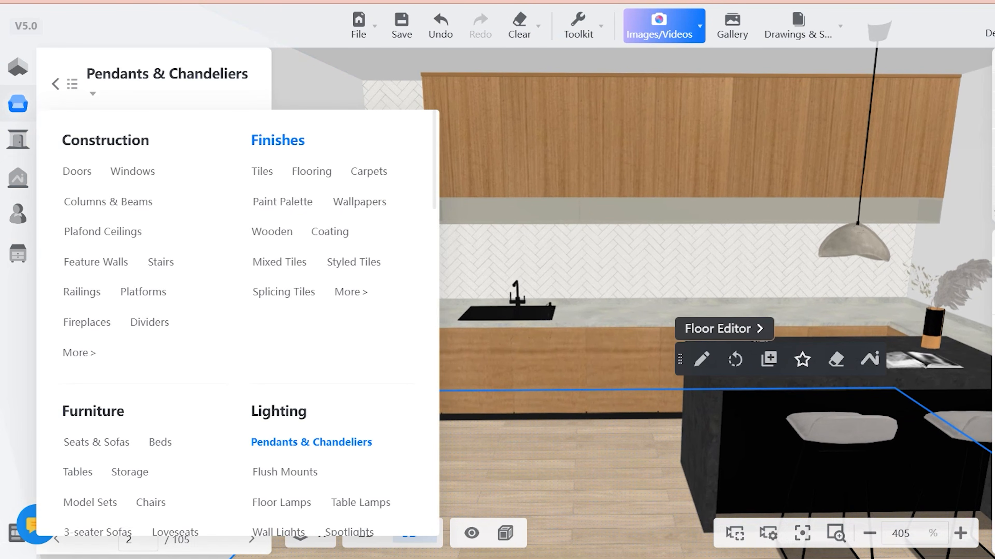
{"action": "left_click", "coordinate": [56, 84]}
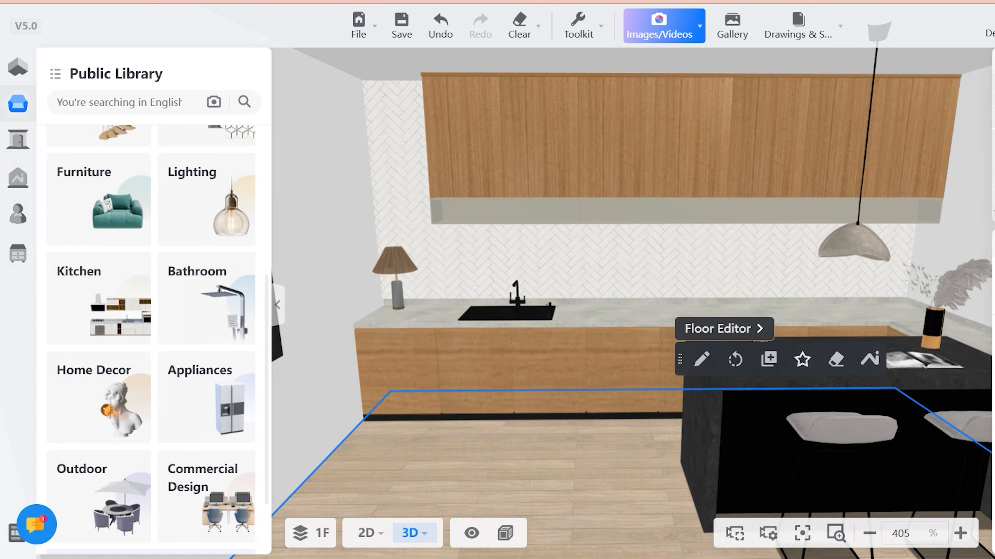
{"action": "scroll", "coordinate": [151, 340], "scroll_direction": "down", "scroll_amount": 2}
{"action": "left_click", "coordinate": [98, 208]}
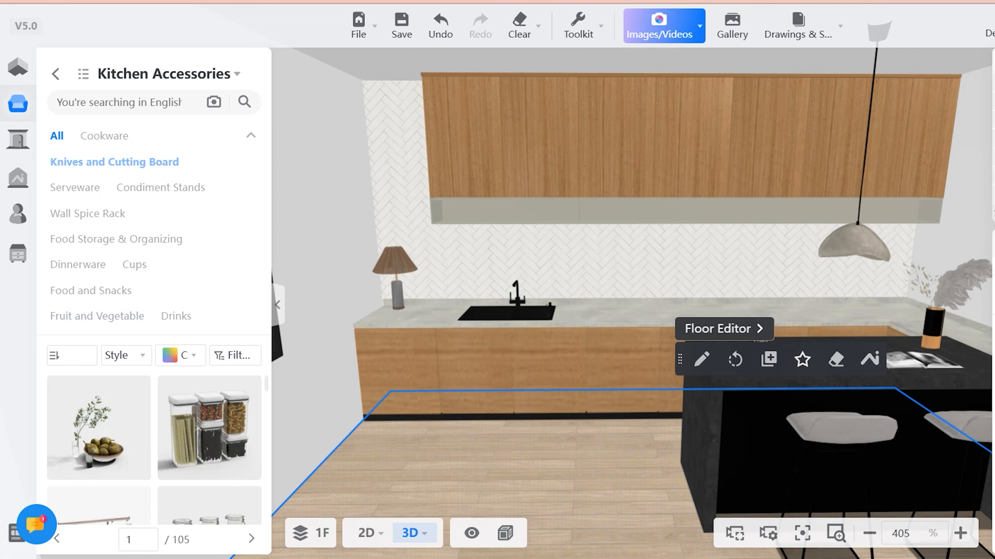
{"action": "left_click", "coordinate": [114, 162]}
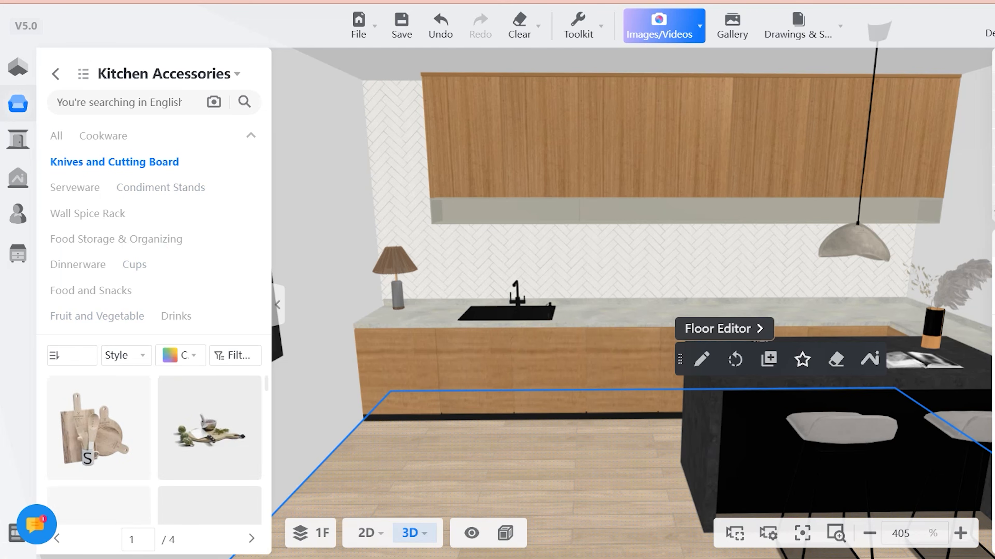
{"action": "scroll", "coordinate": [84, 455], "scroll_direction": "down", "scroll_amount": 5}
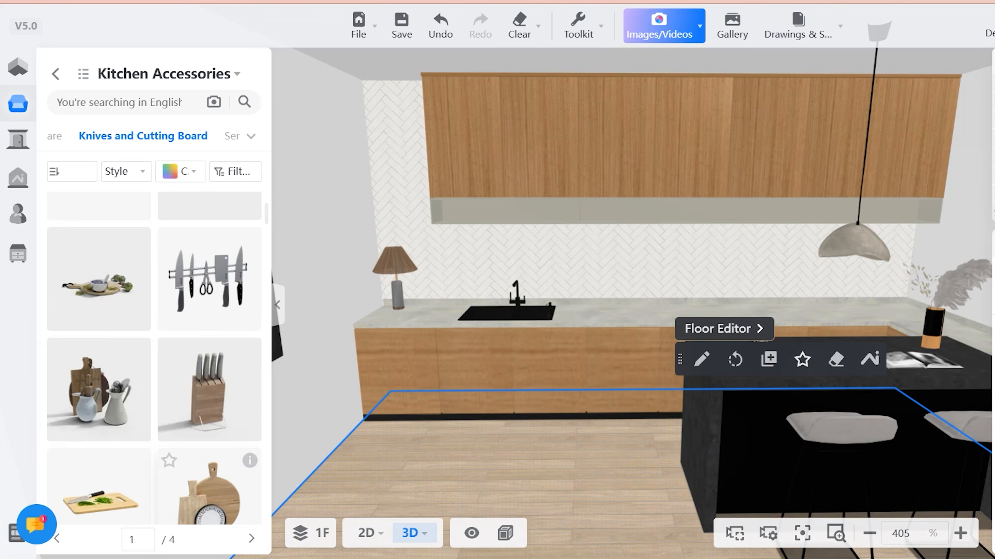
- Place the wooden board set with the round plate and the cutting board with sliced oranges on the countertop between sink and cooktop
{"action": "scroll", "coordinate": [209, 490], "scroll_direction": "down", "scroll_amount": 4}
{"action": "left_click", "coordinate": [210, 314]}
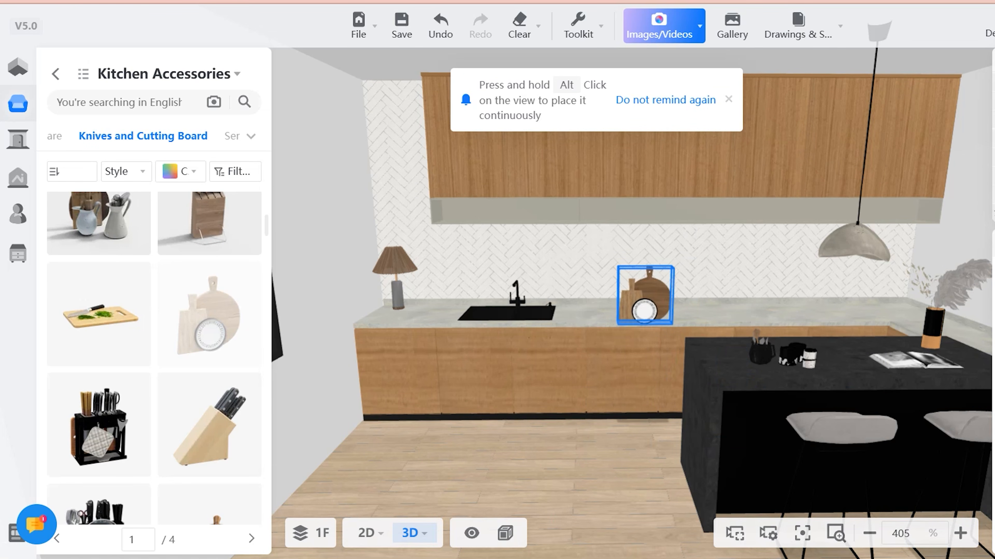
{"action": "left_click", "coordinate": [645, 314]}
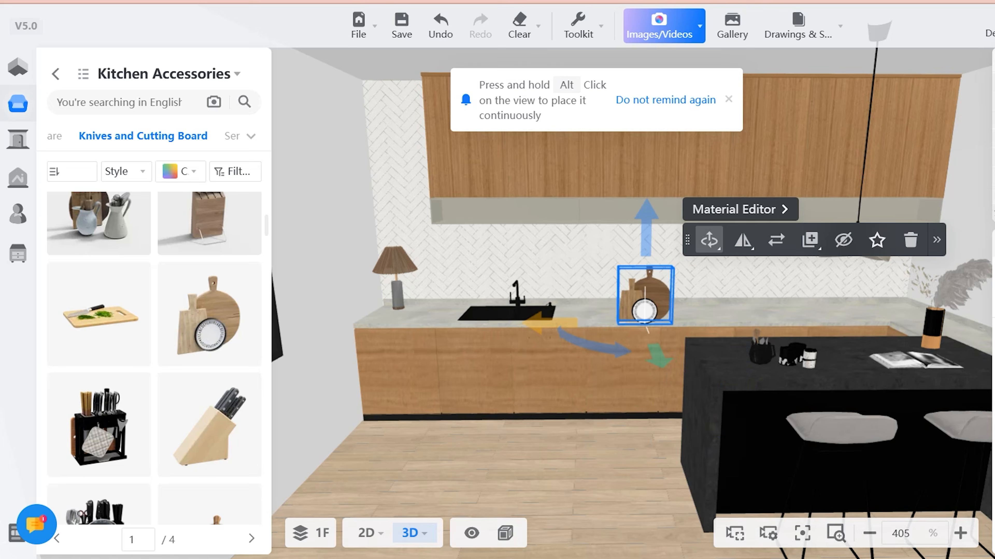
{"action": "left_click", "coordinate": [209, 260]}
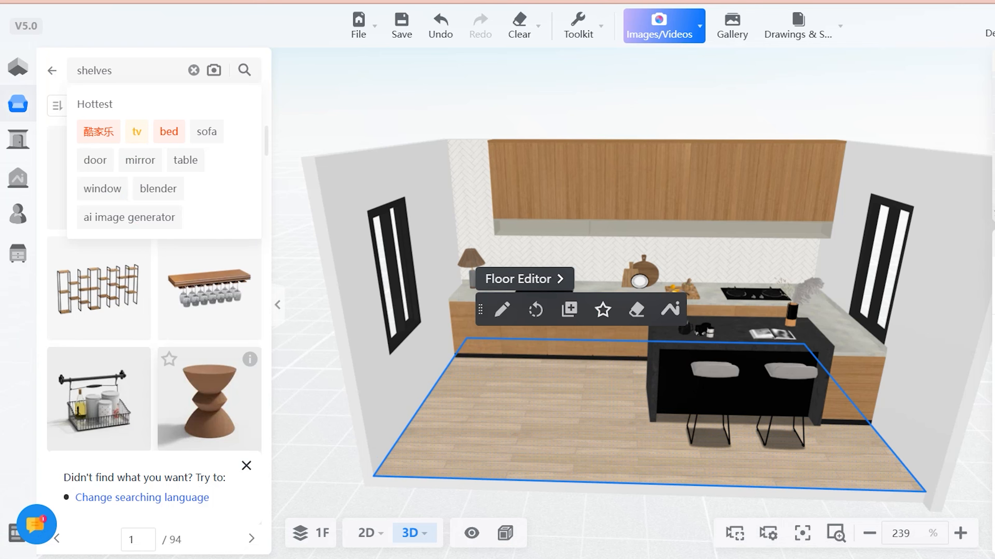
- Change the library search term to "shelf" and run the search
{"action": "key", "text": "BackSpace"}
{"action": "key", "text": "BackSpace"}
{"action": "key", "text": "BackSpace"}
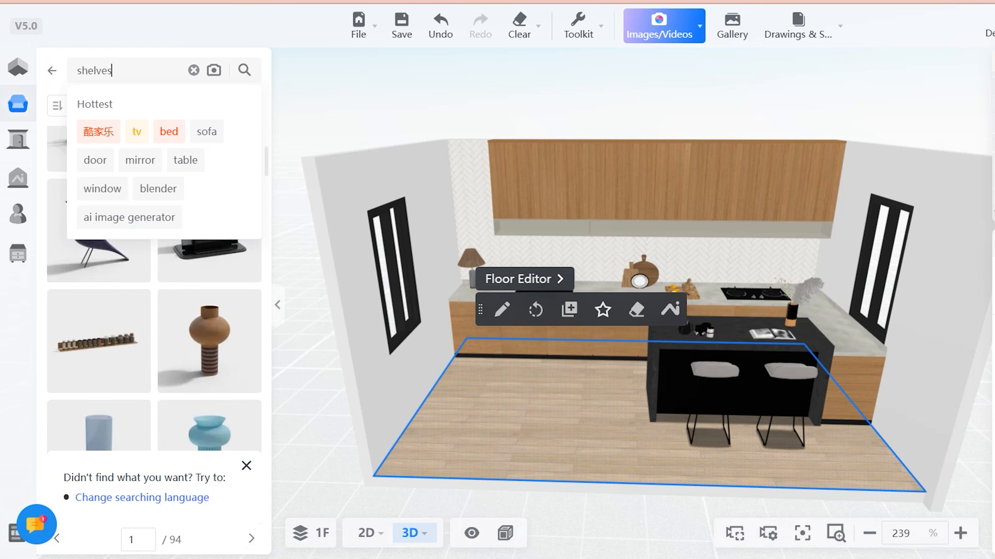
{"action": "type", "text": "f"}
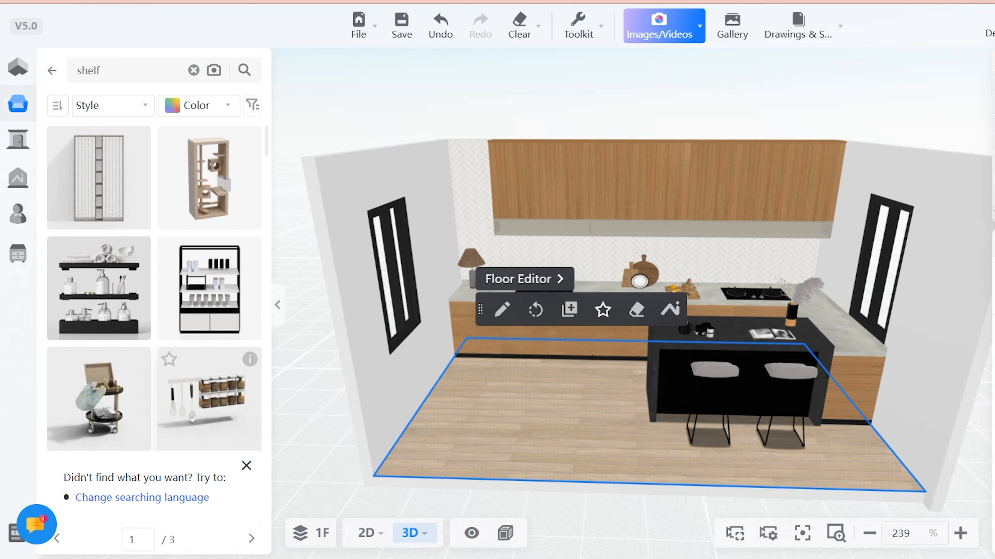
- Mount the black three-tier wall rack with dishes on the herringbone wall beside the upper cabinets, above the table lamp
{"action": "scroll", "coordinate": [210, 407], "scroll_direction": "down", "scroll_amount": 9}
{"action": "scroll", "coordinate": [210, 407], "scroll_direction": "up", "scroll_amount": 2}
{"action": "scroll", "coordinate": [210, 392], "scroll_direction": "down", "scroll_amount": 10}
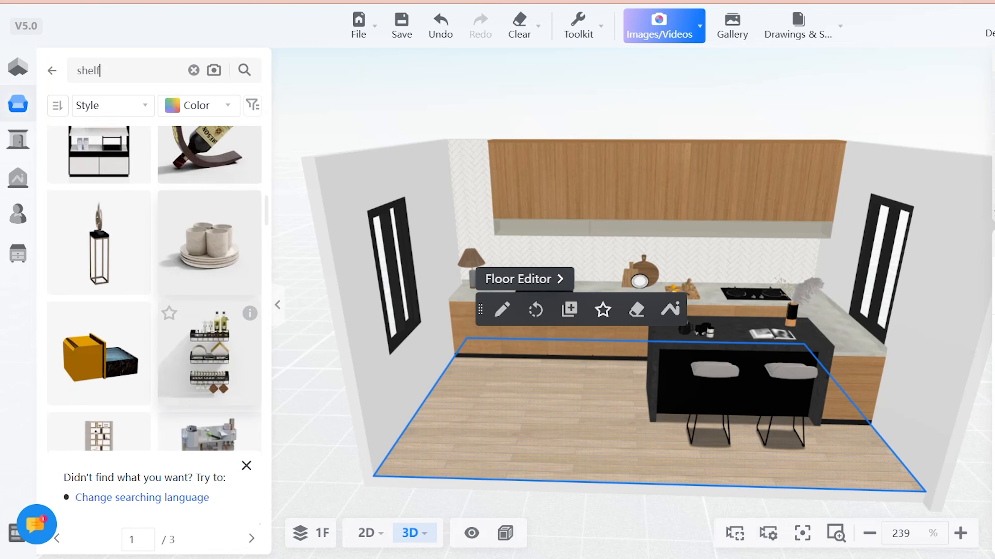
{"action": "scroll", "coordinate": [209, 372], "scroll_direction": "down", "scroll_amount": 2}
{"action": "left_click", "coordinate": [210, 260]}
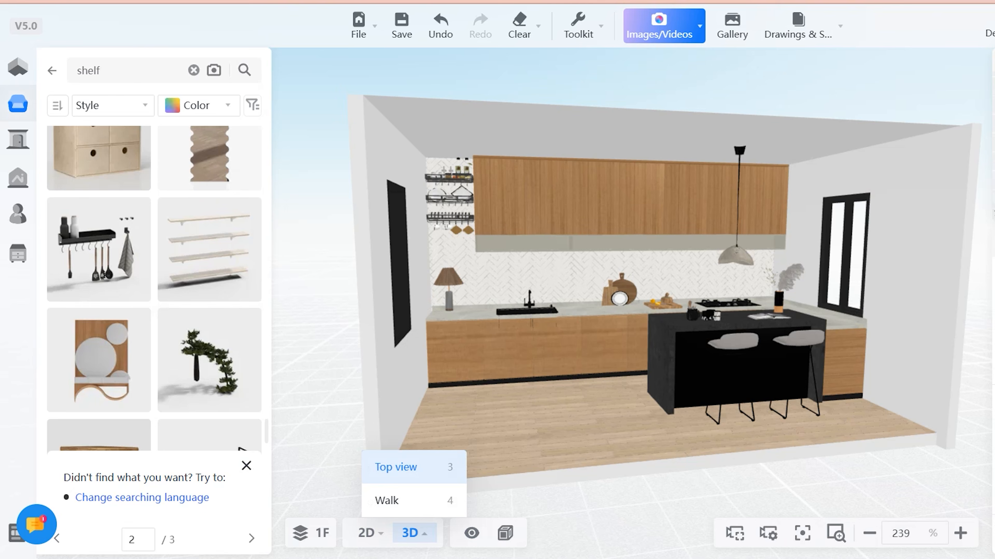
- Open the finished kitchen in real-time rendering and view the countertop and tiled back wall
{"action": "left_click_drag", "start_coordinate": [587, 274], "coordinate": [521, 309]}
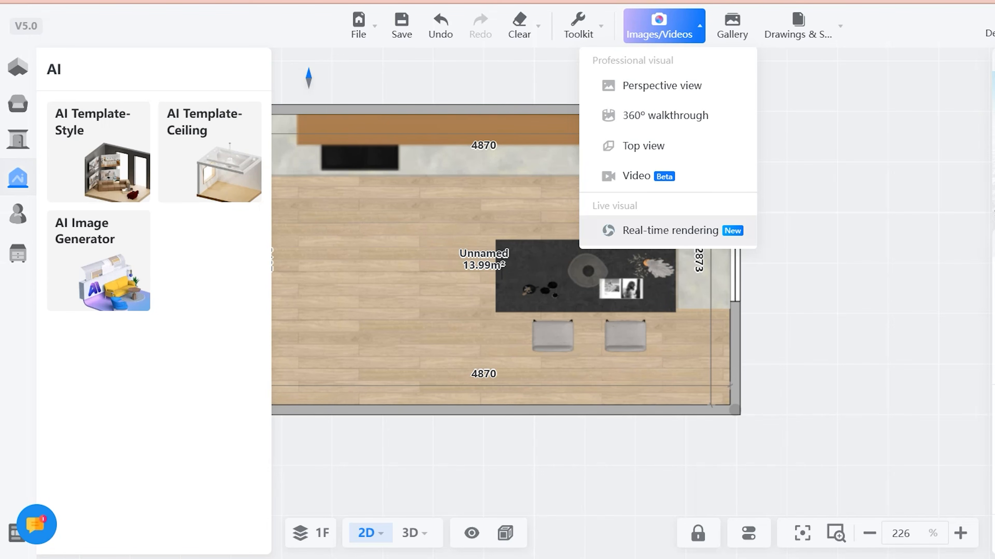
{"action": "left_click", "coordinate": [670, 230]}
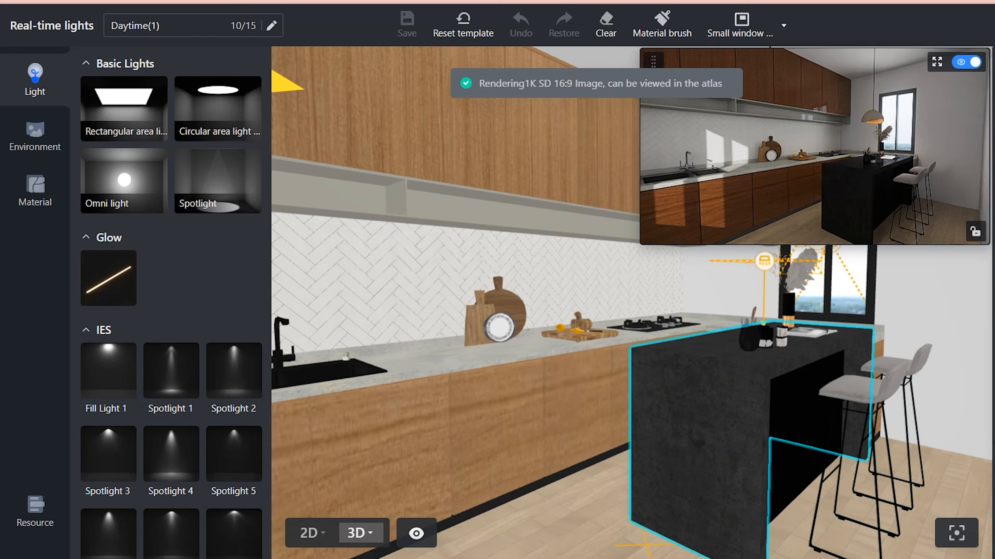
{"action": "left_click_drag", "start_coordinate": [626, 442], "coordinate": [712, 429]}
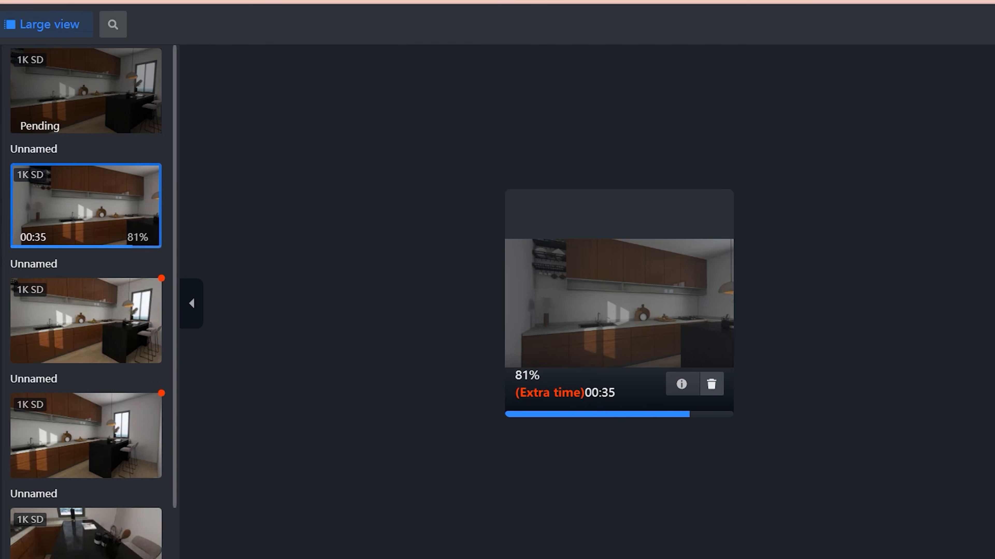
- Examine the rendered kitchen images one after another in the large view, including the cabinet wall and island perspectives
{"action": "left_click", "coordinate": [86, 91]}
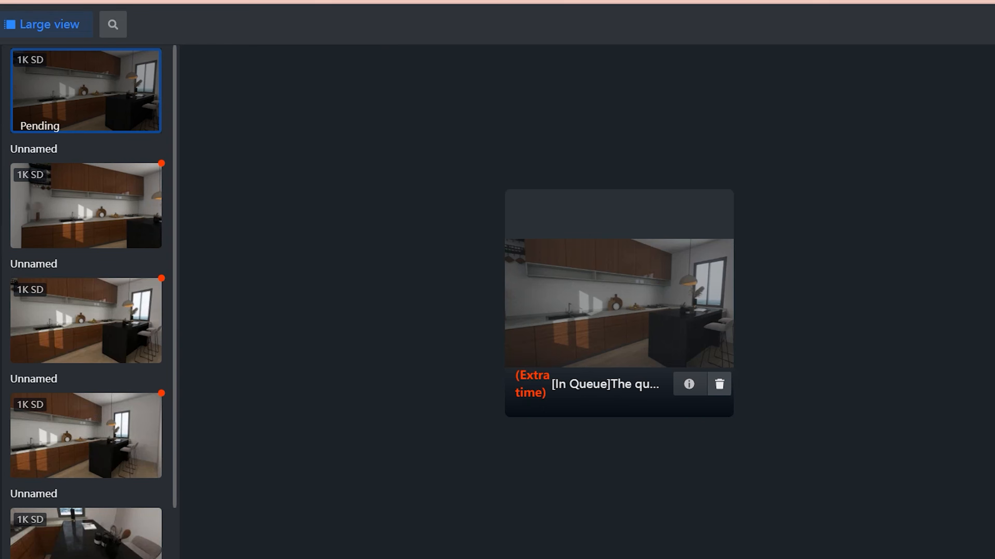
{"action": "left_click", "coordinate": [85, 206]}
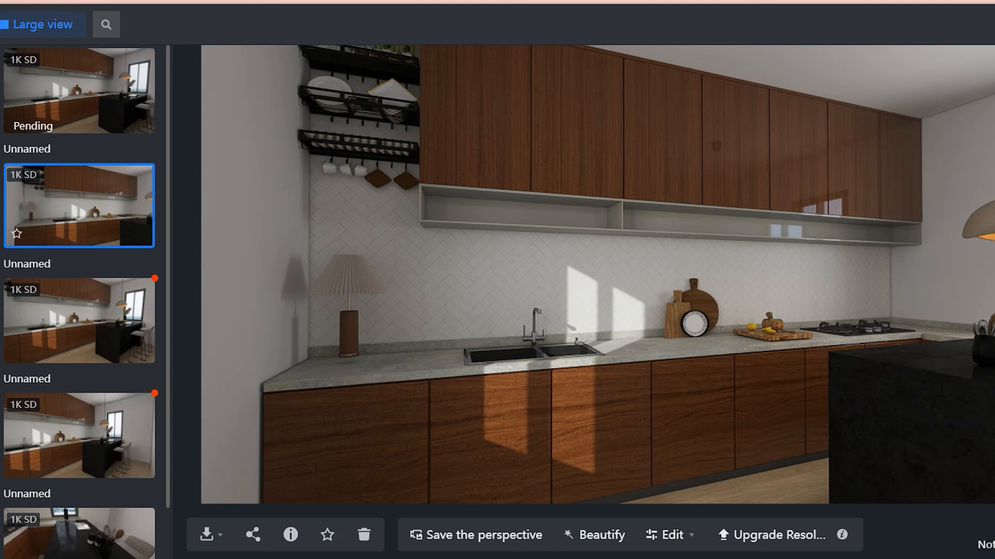
{"action": "left_click", "coordinate": [80, 320]}
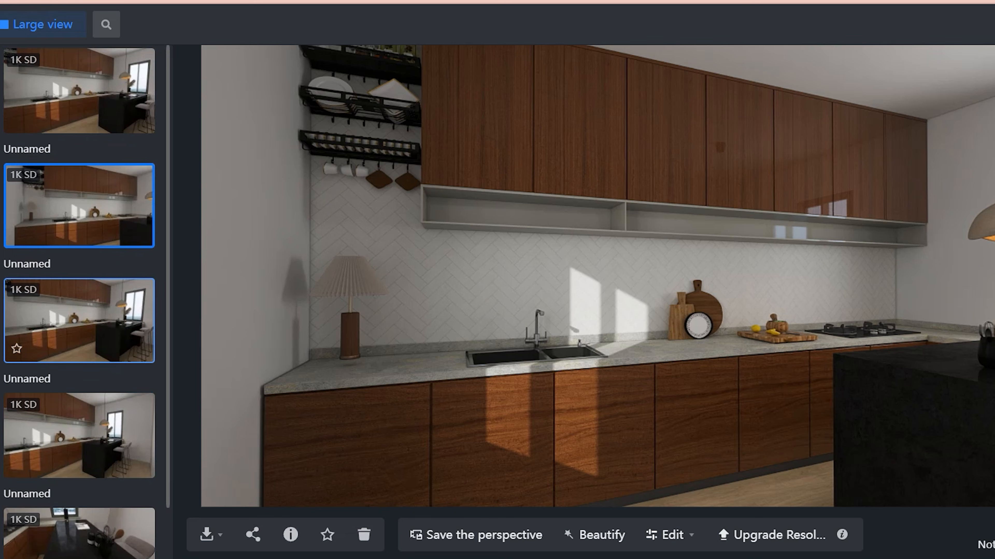
{"action": "left_click", "coordinate": [80, 321]}
{"action": "left_click", "coordinate": [80, 435]}
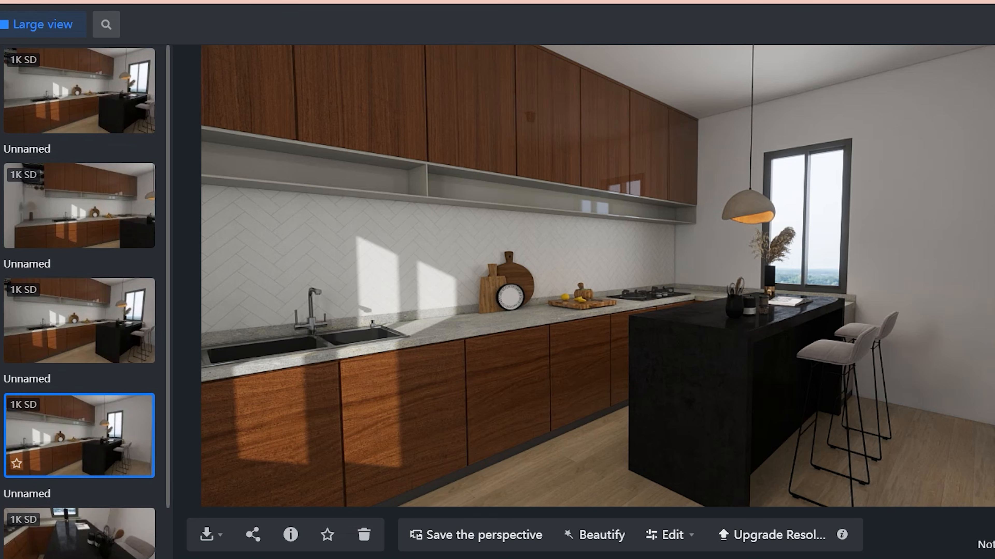